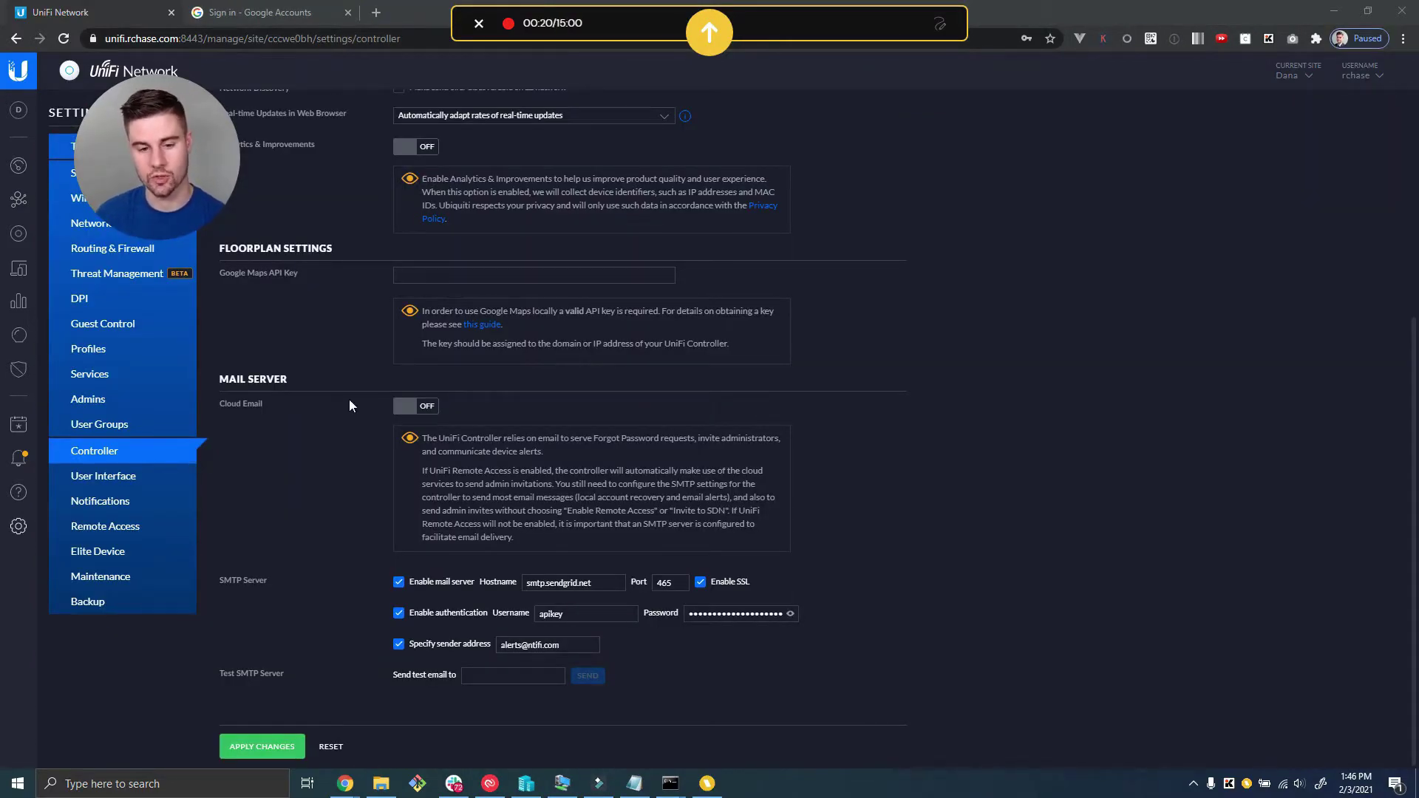
Apply the UniFi controller settings with the Maps API key left blank, then view the topology map.
scroll(323, 253, up, 3)
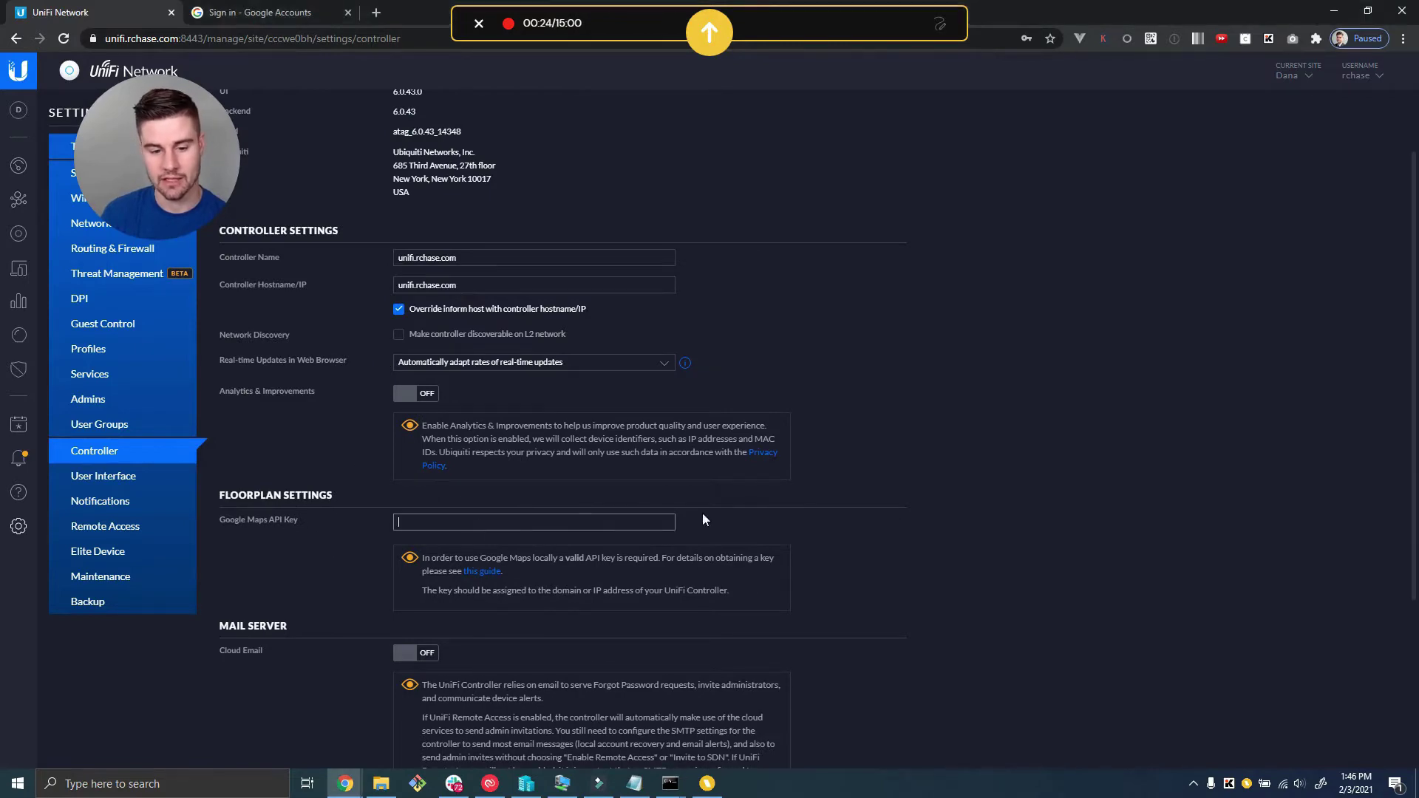
scroll(534, 514, down, 3)
click(268, 745)
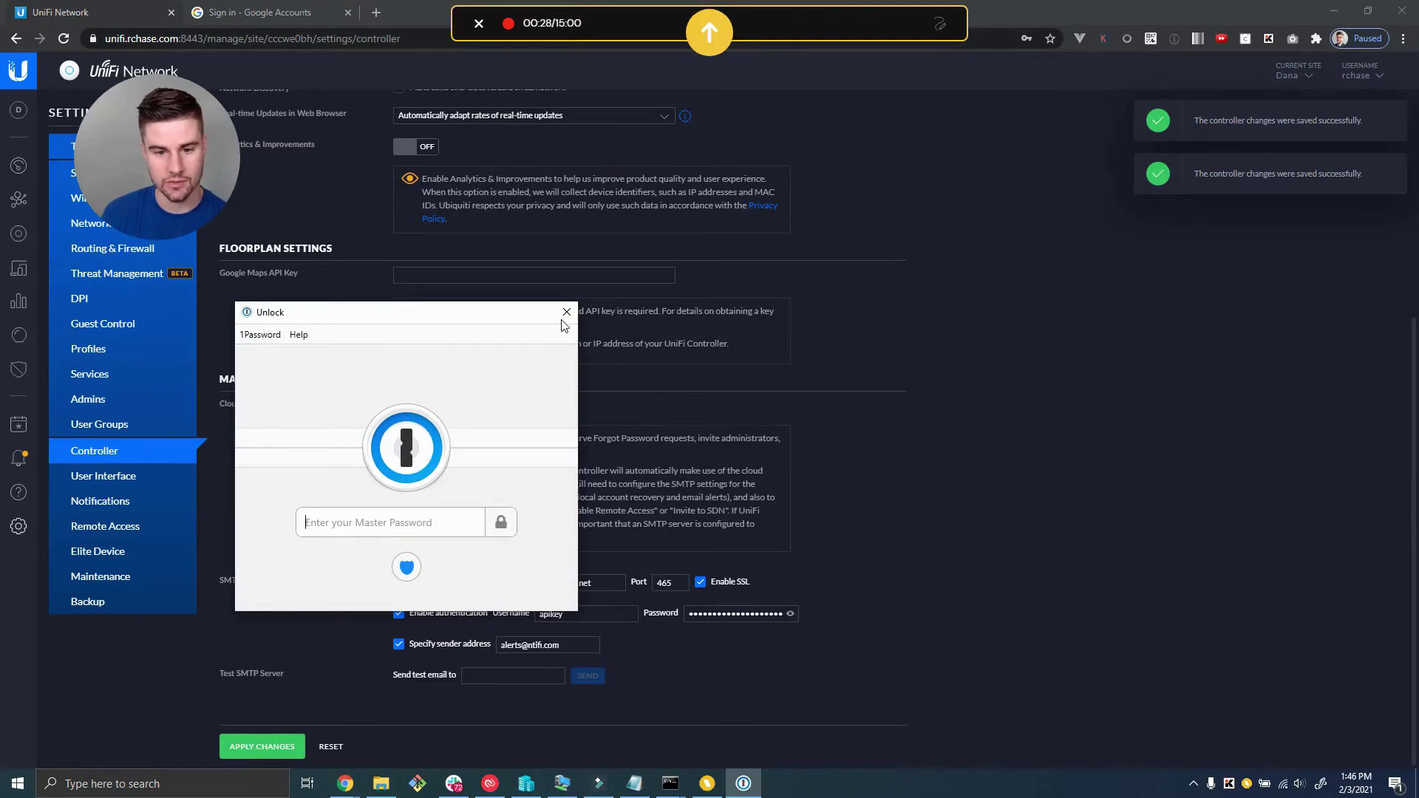
key(Escape)
click(7, 201)
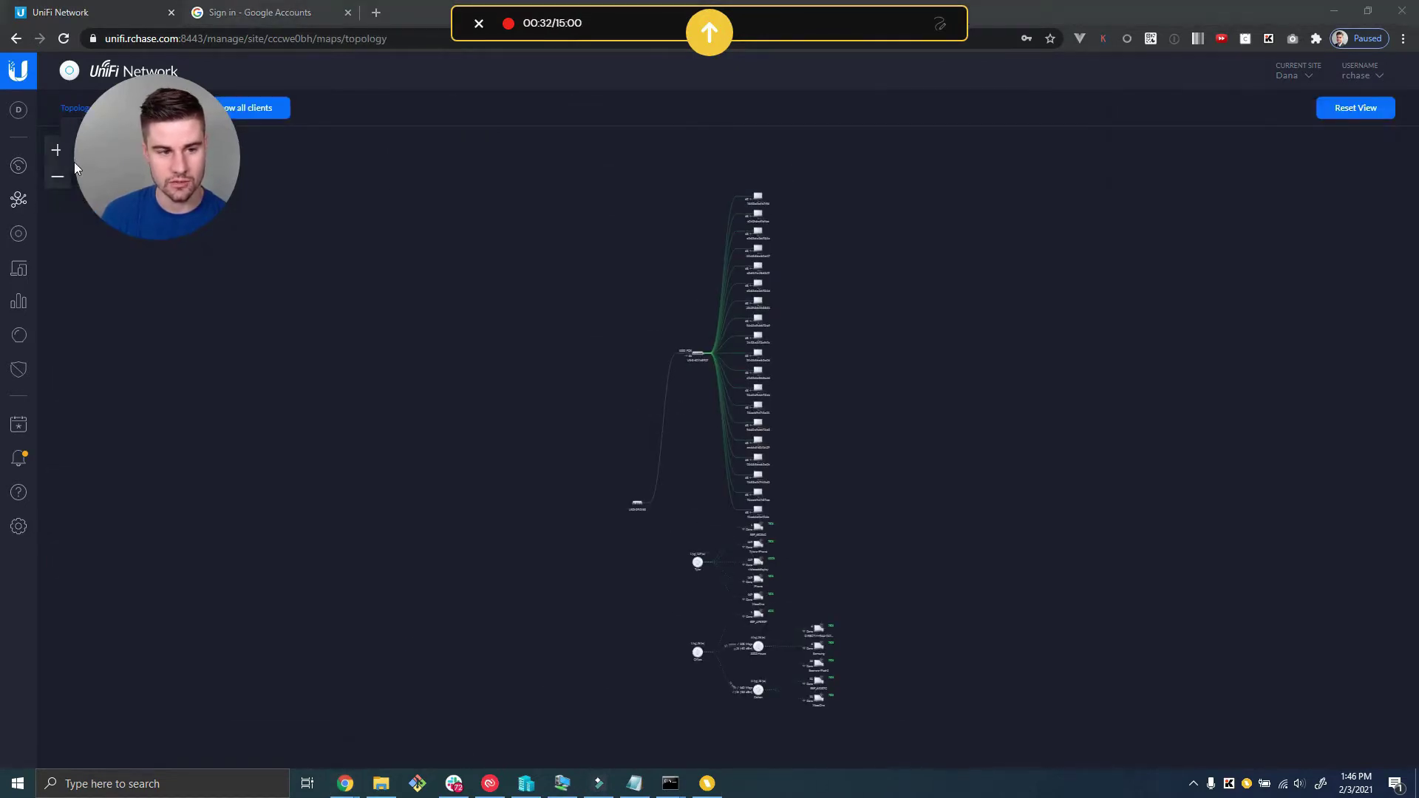
Check the Floorplan view's Google Maps notice and open its 'this guide' link to the API key guide.
click(324, 112)
click(657, 278)
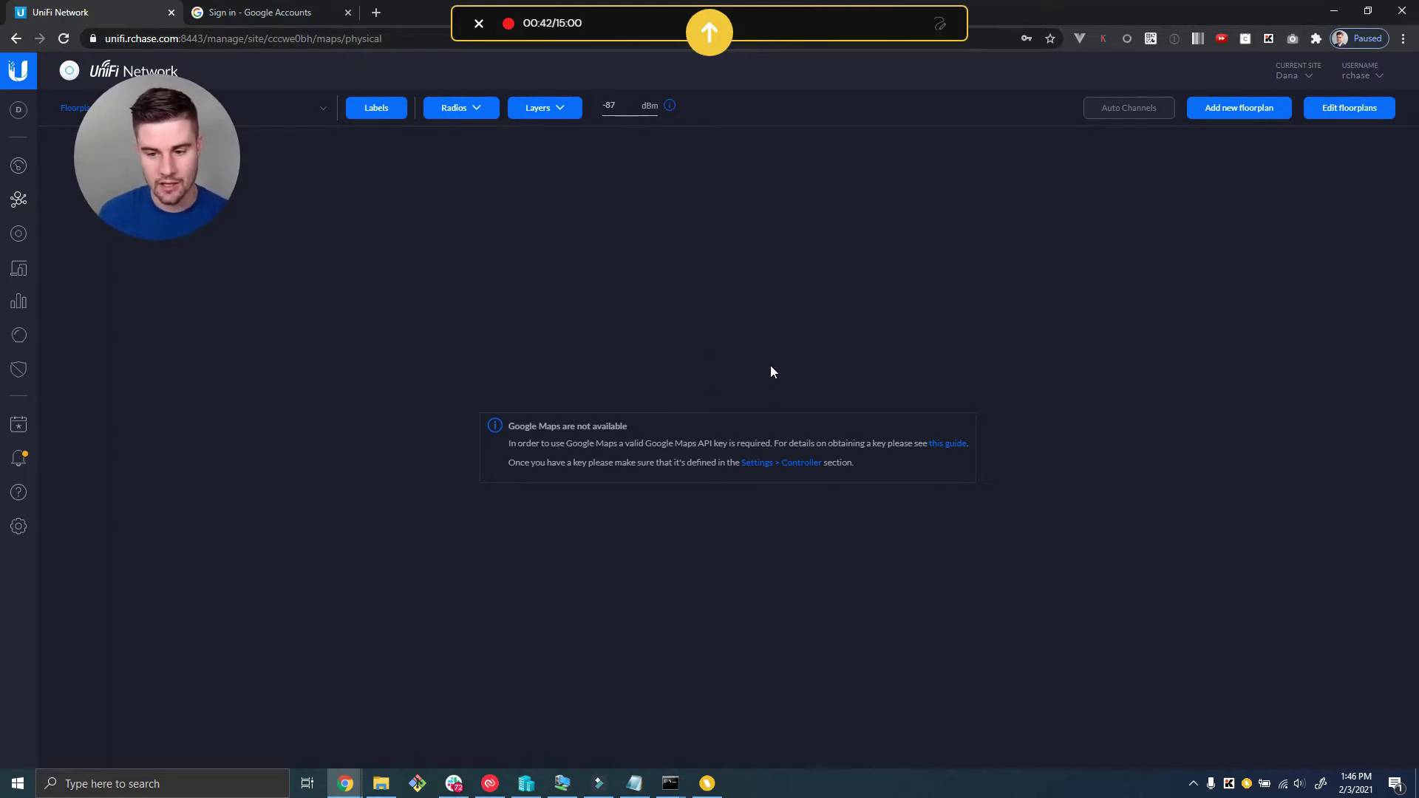
click(933, 444)
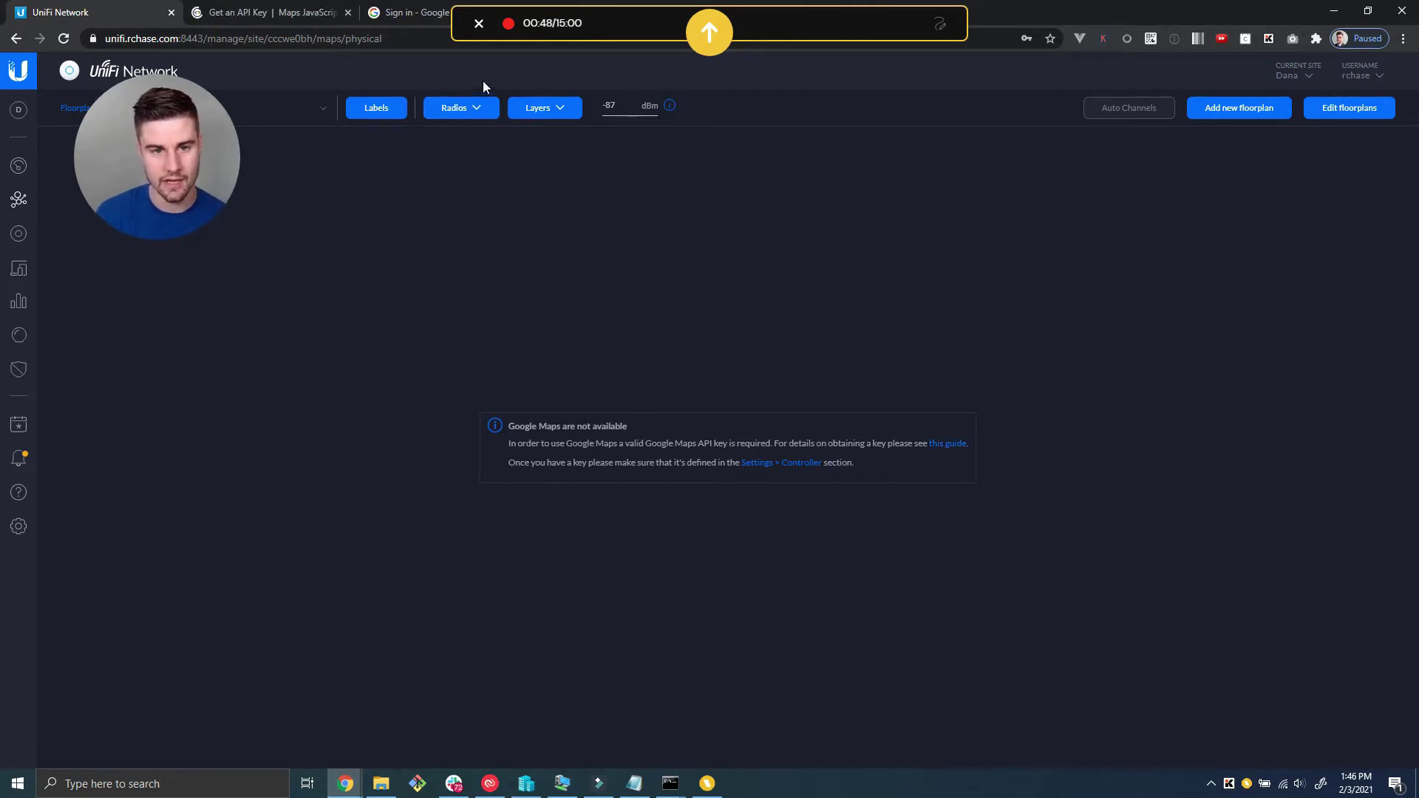
click(333, 15)
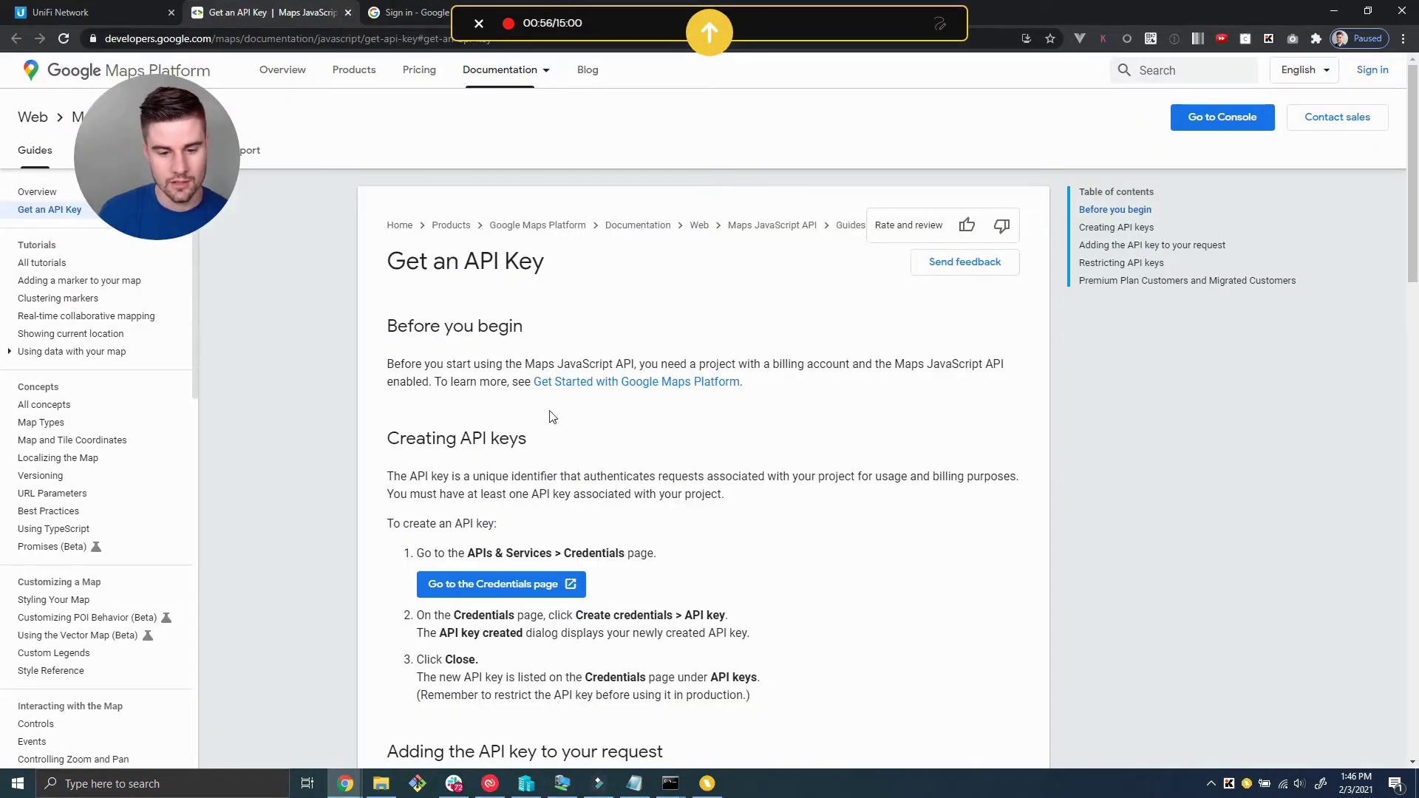
scroll(560, 388, down, 3)
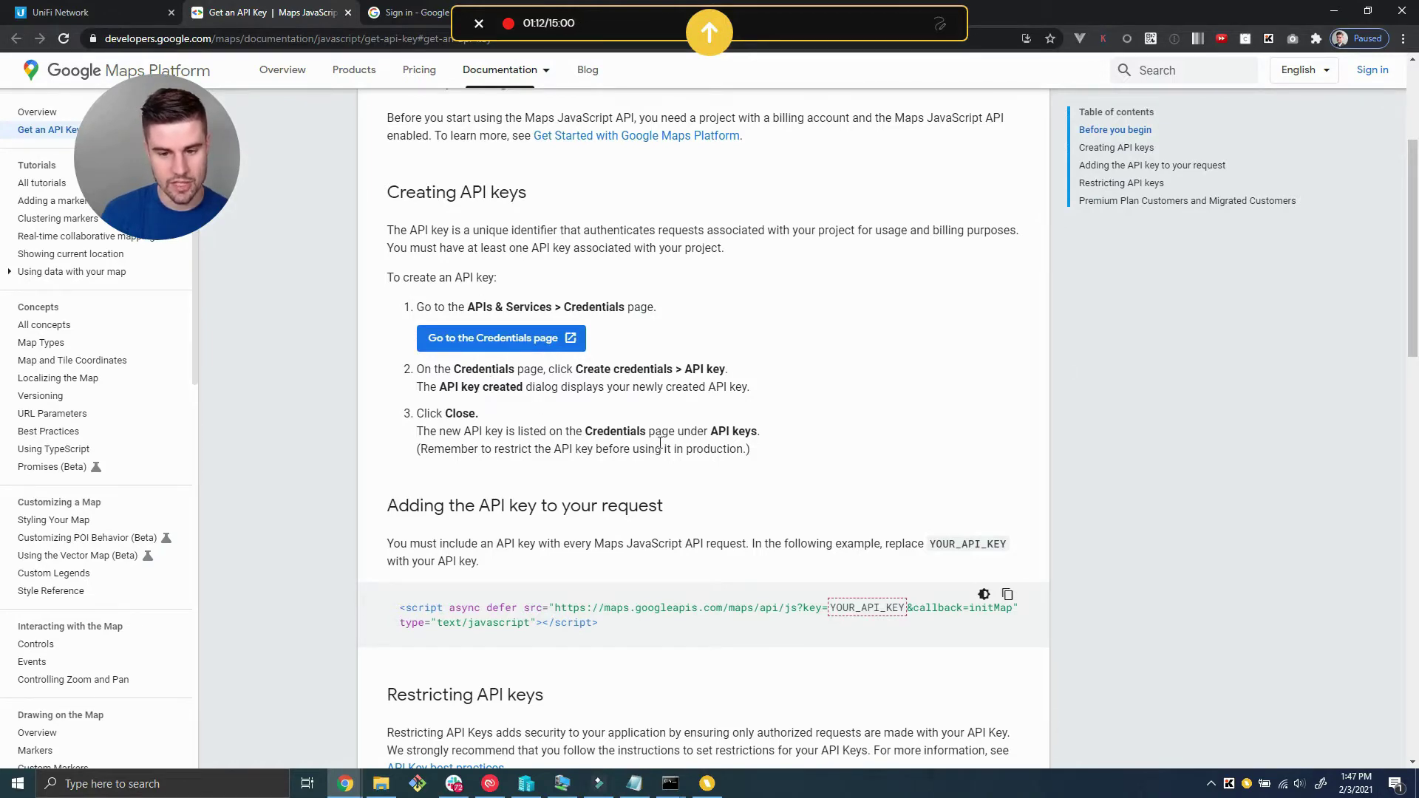
scroll(647, 431, down, 3)
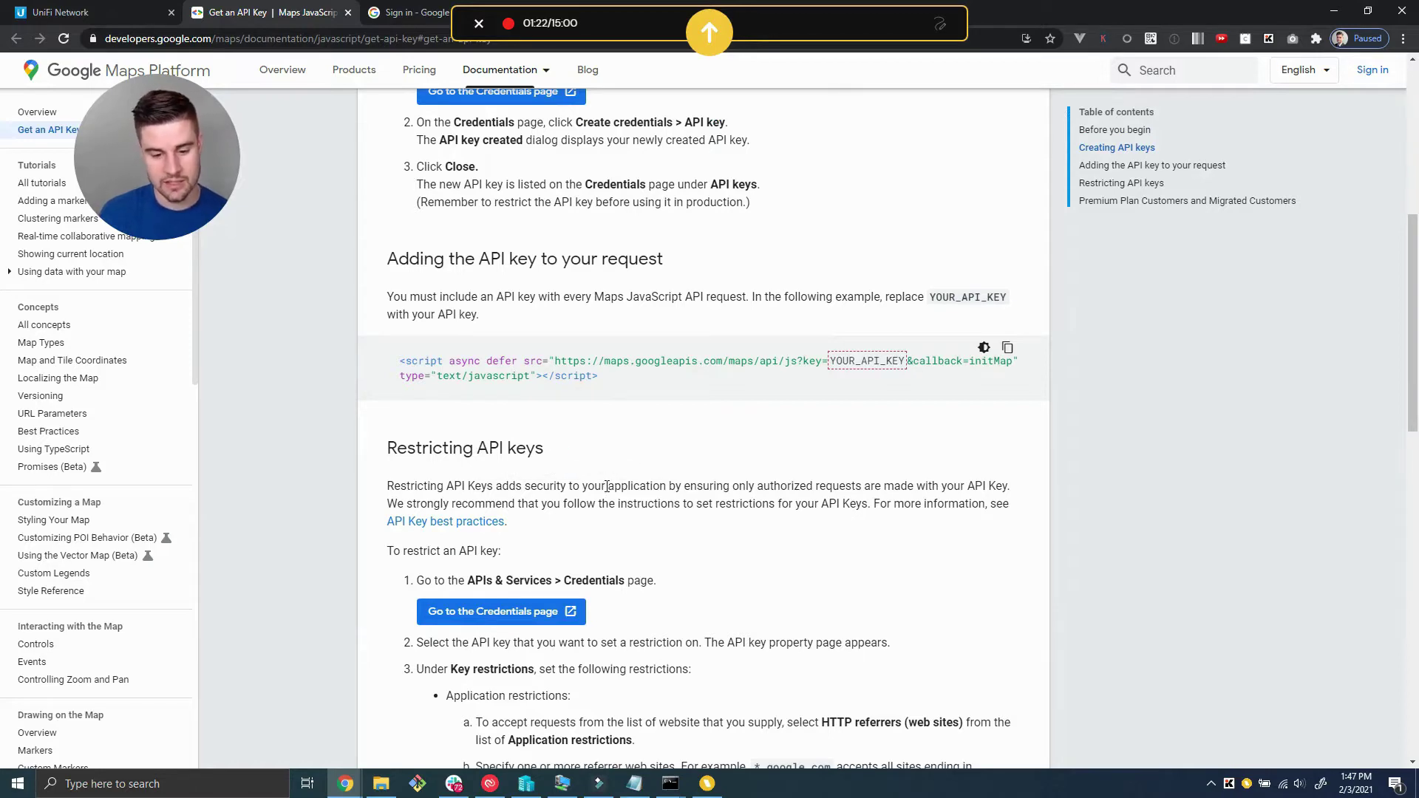
scroll(608, 464, down, 3)
scroll(608, 466, down, 3)
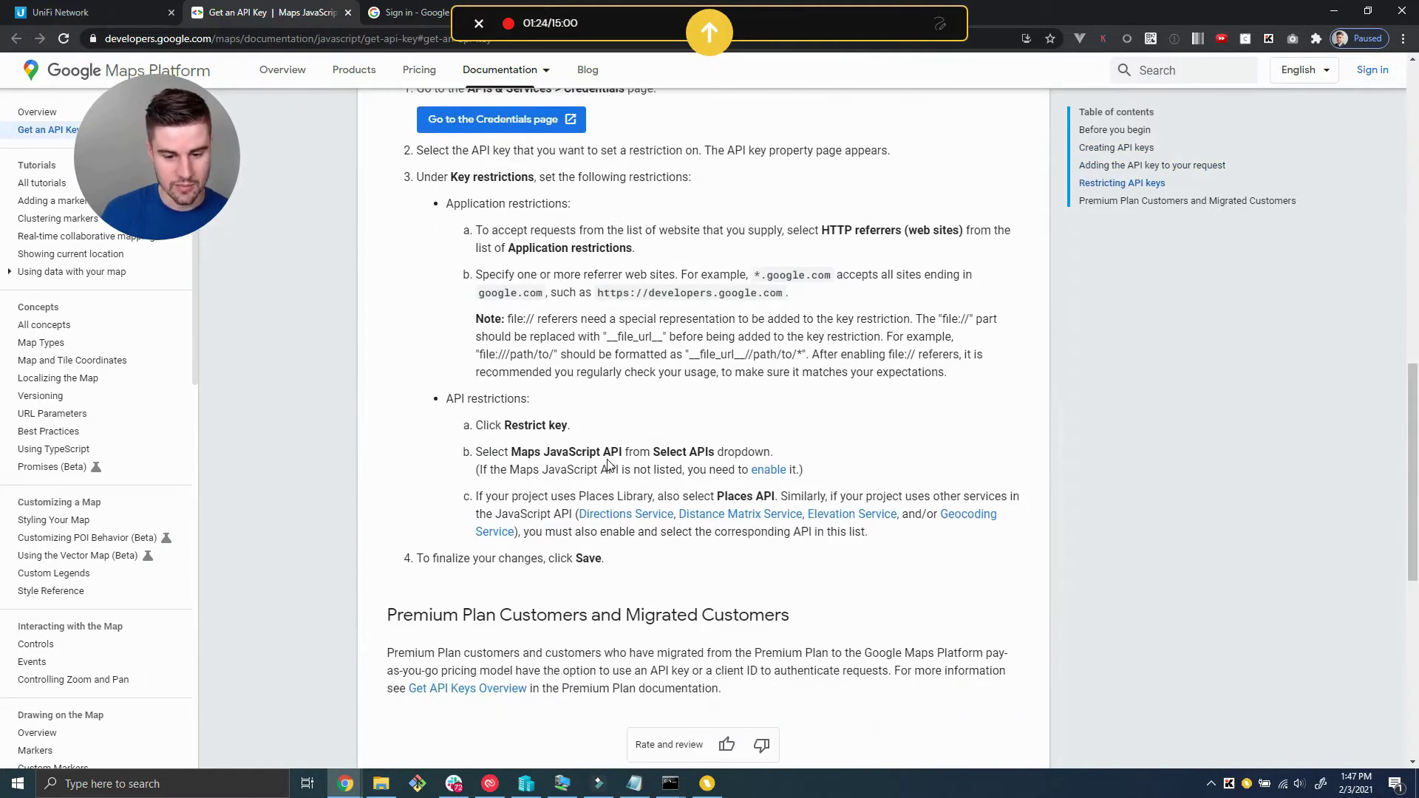
scroll(608, 433, down, 3)
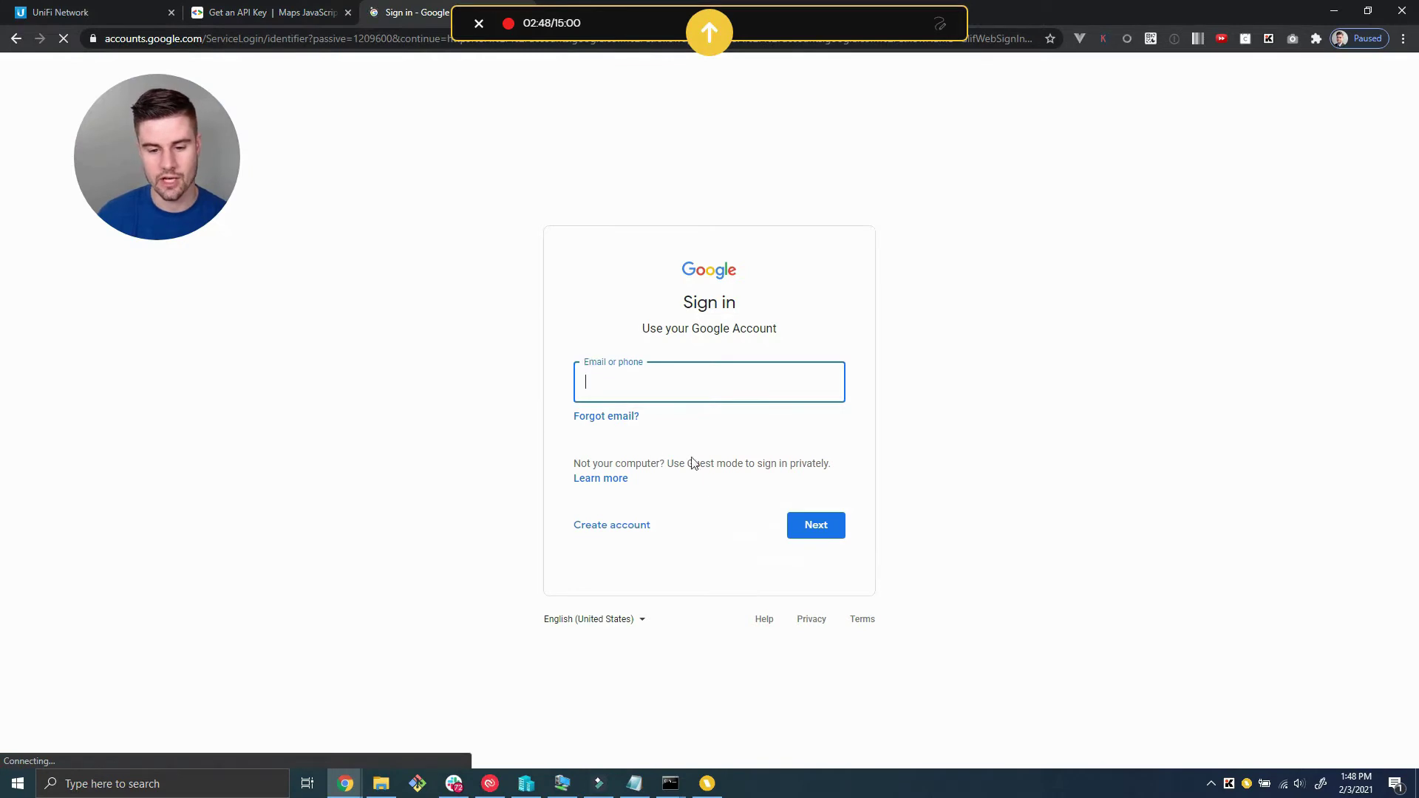
Create a personal Google account with the name and username, and accept Privacy and Terms.
click(642, 530)
click(647, 571)
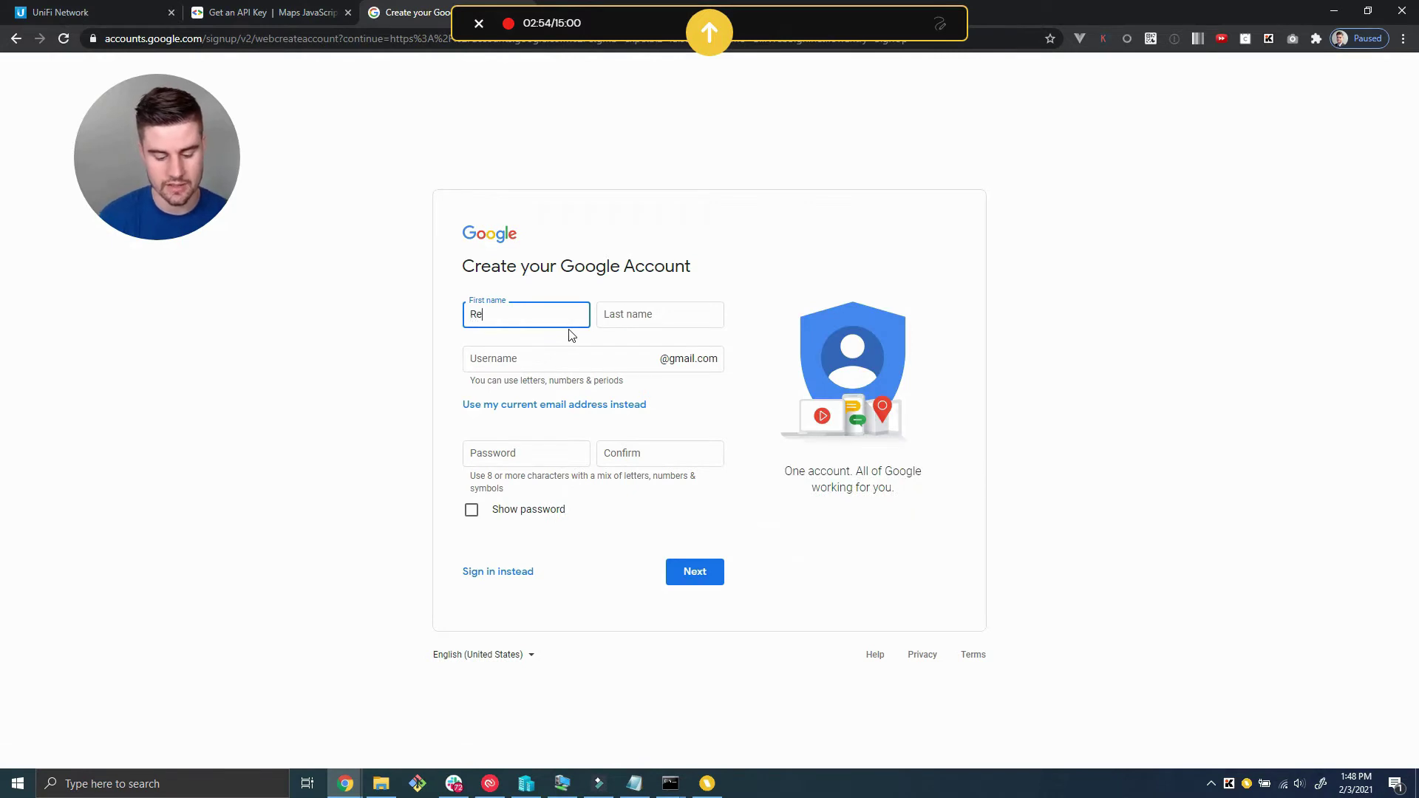
key(Tab)
text(Chase)
key(Tab)
text(hos)
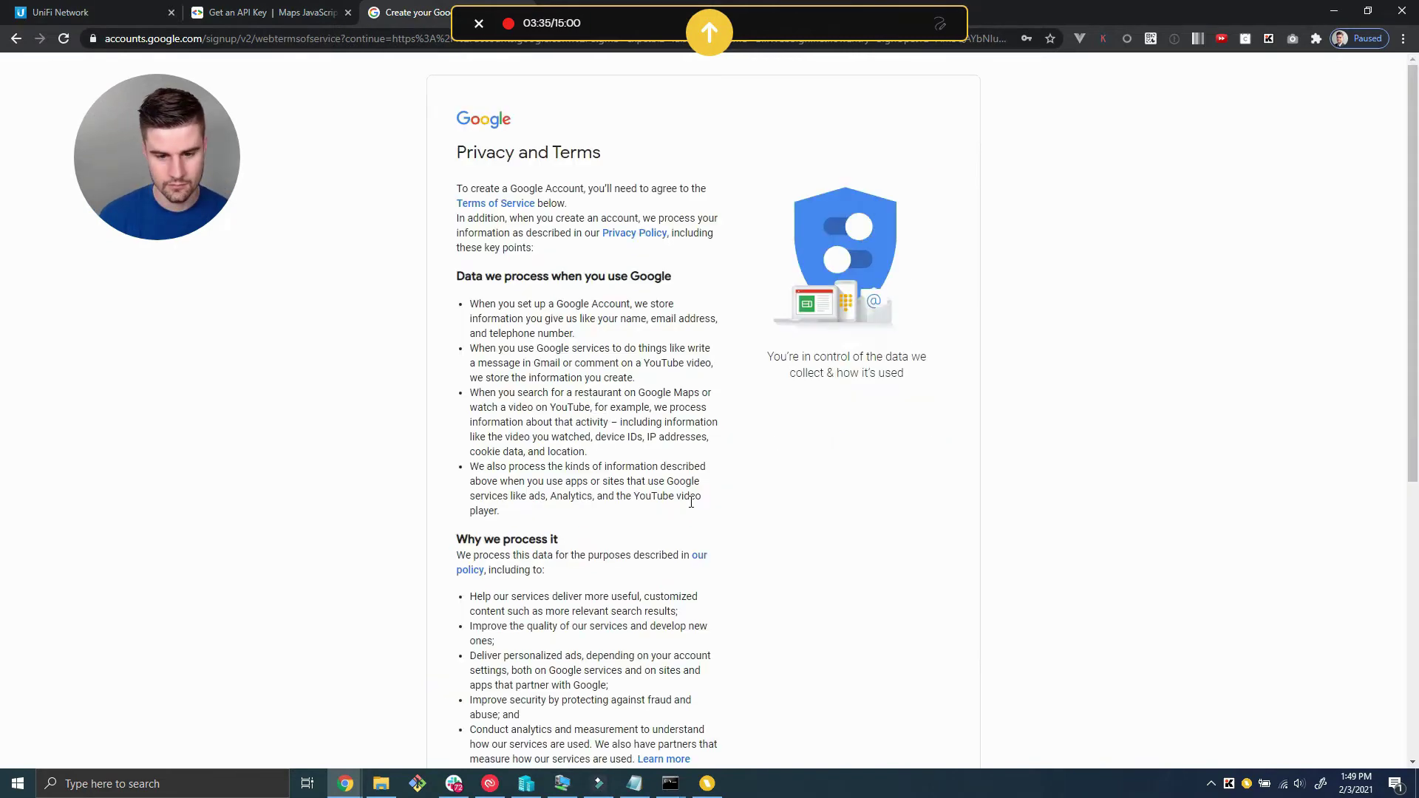
scroll(692, 502, down, 10)
click(686, 679)
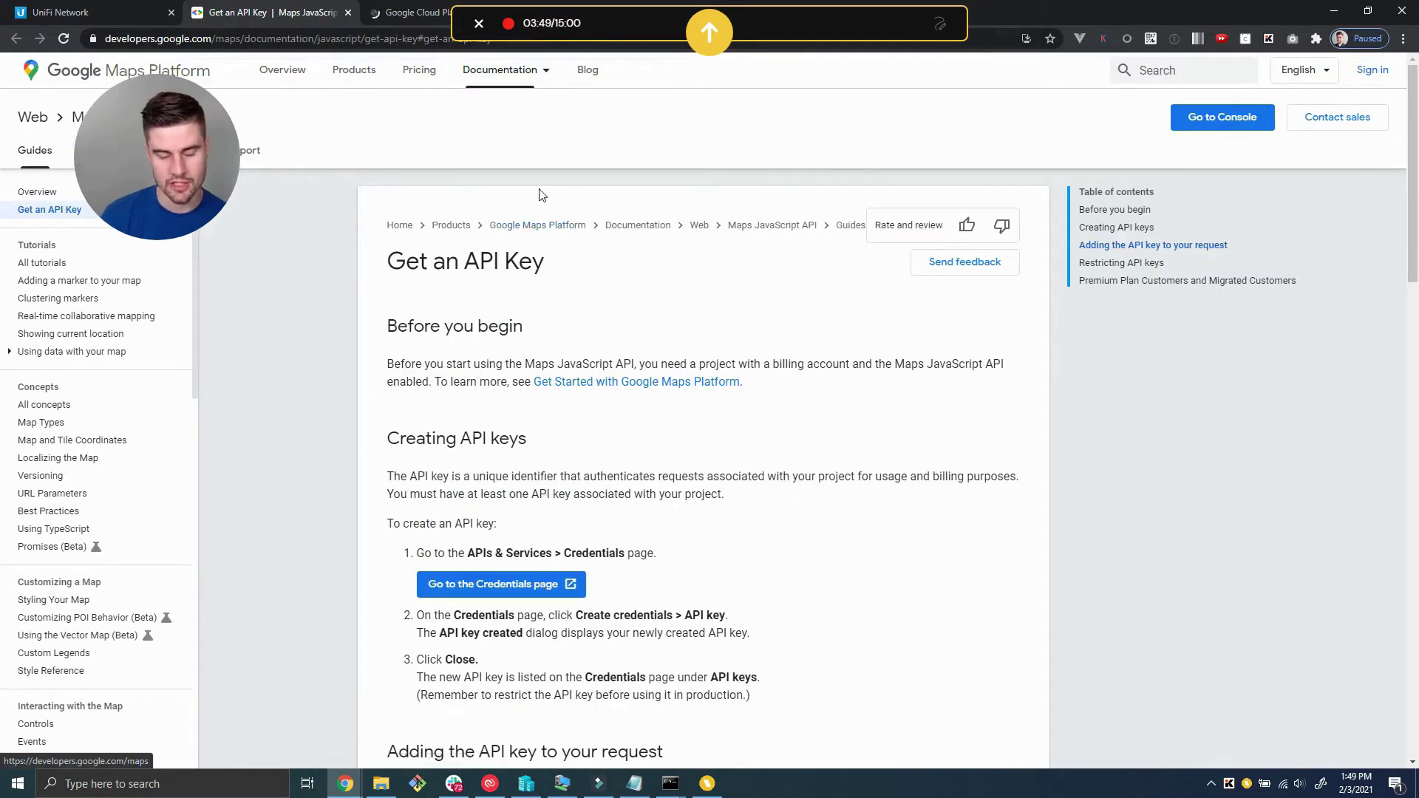
Accept the Google Cloud Platform terms of service in the console.
click(414, 13)
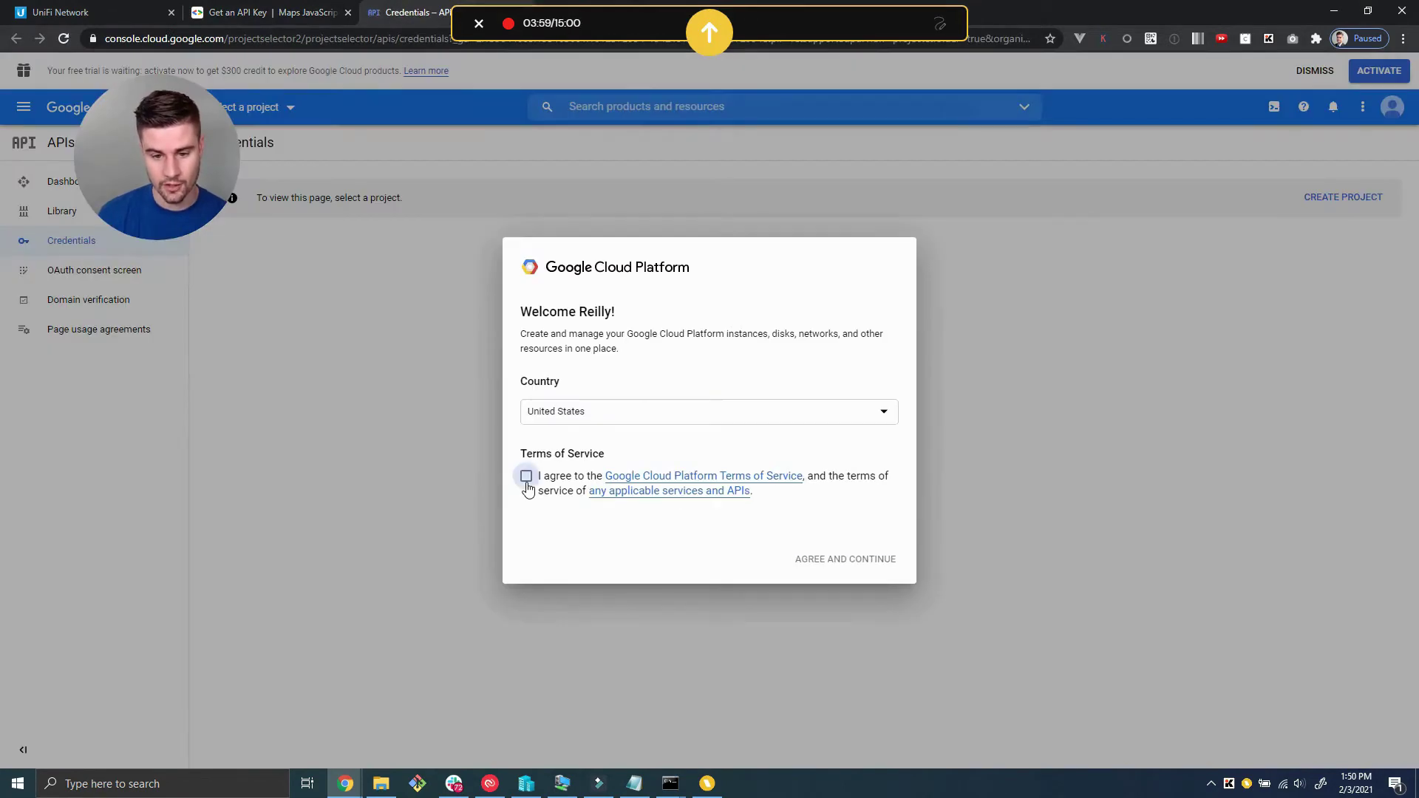
click(526, 478)
click(843, 559)
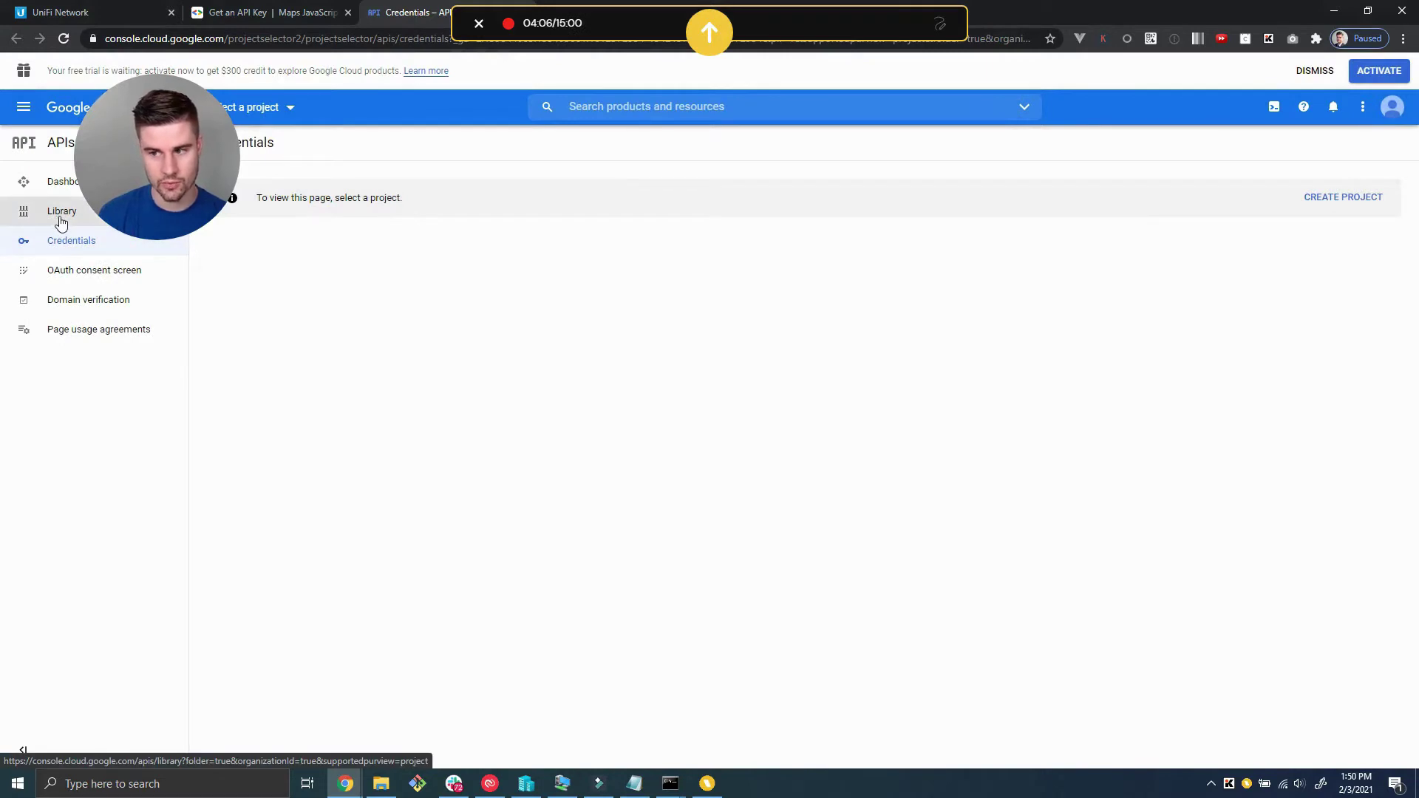
Create a new Google Cloud project named HostiFi.
click(1371, 198)
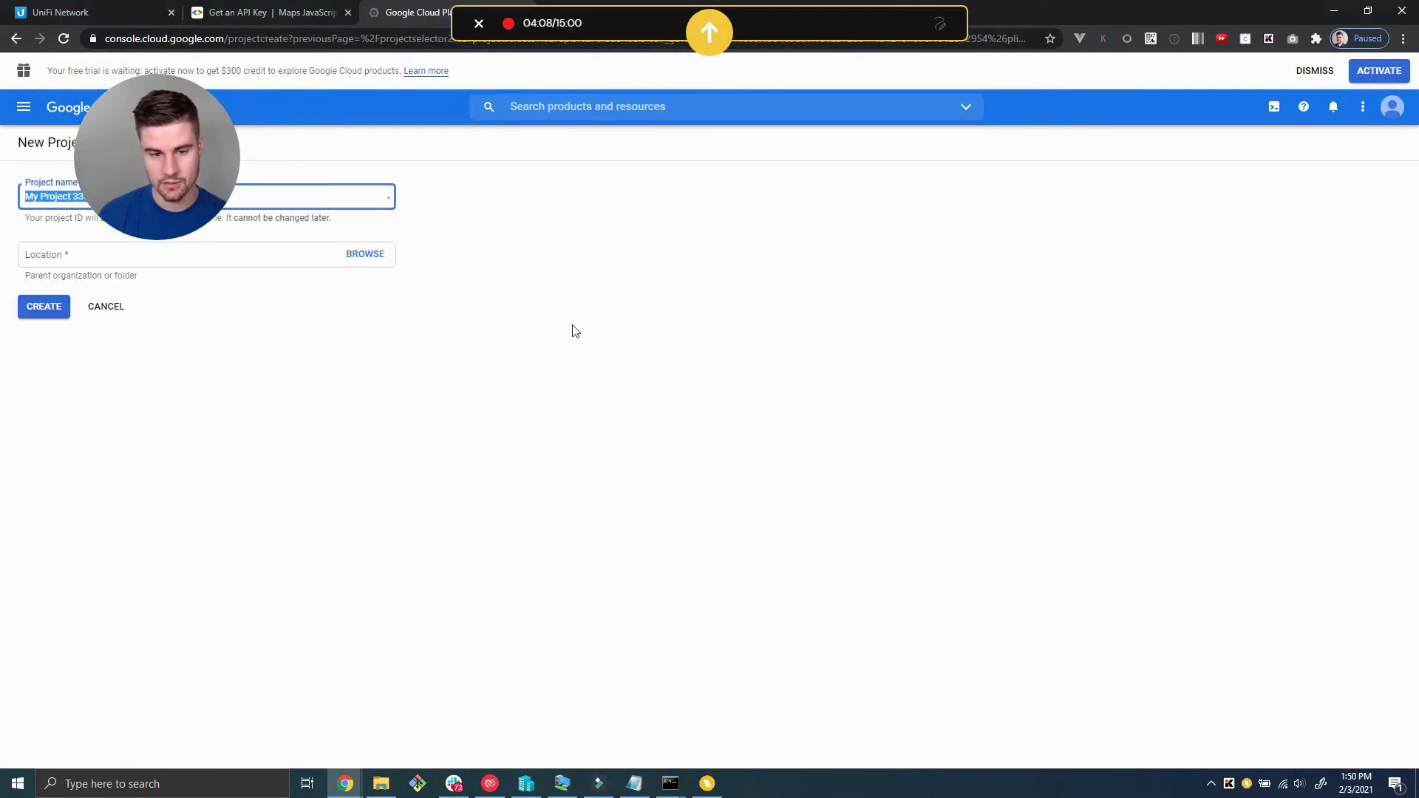
text(Hos)
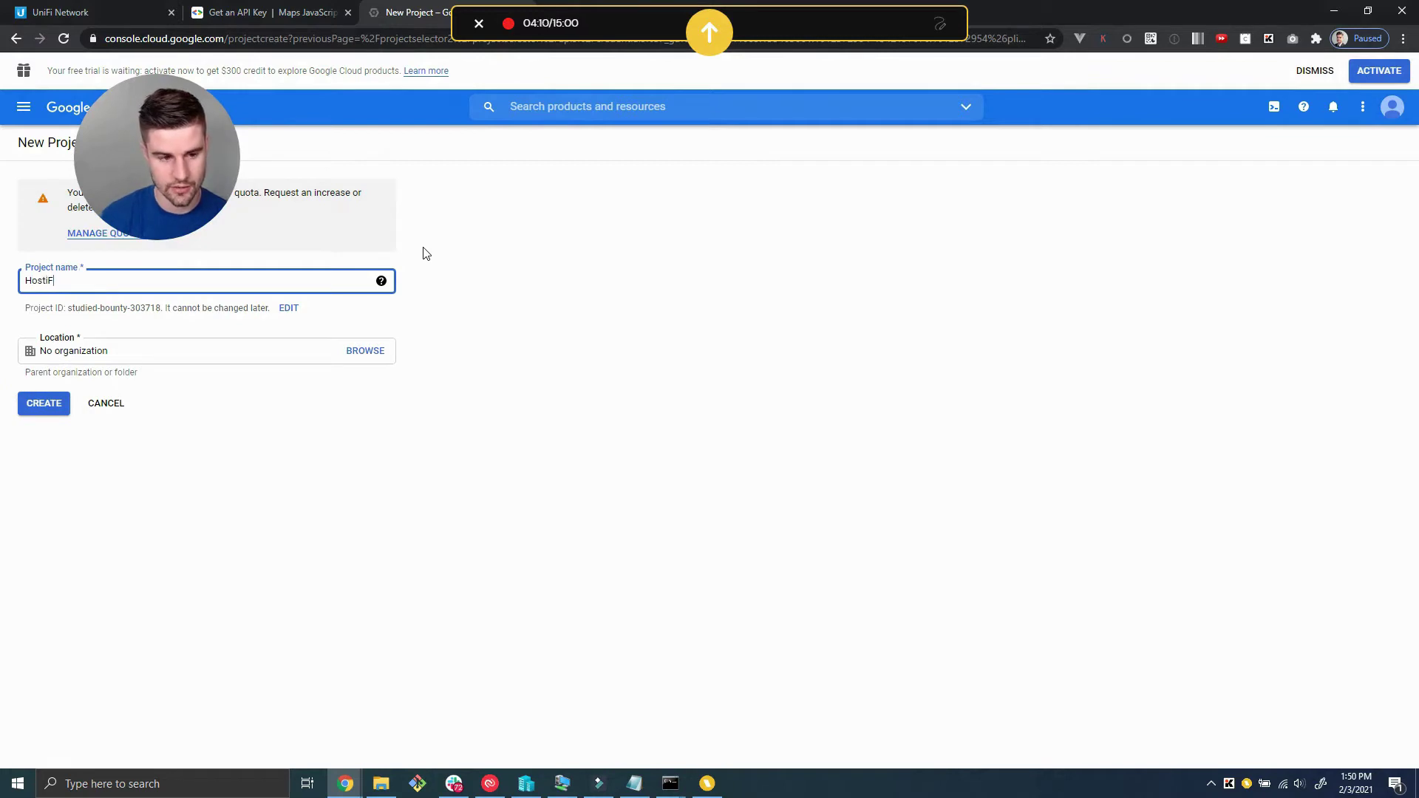
text(tiFi)
click(23, 411)
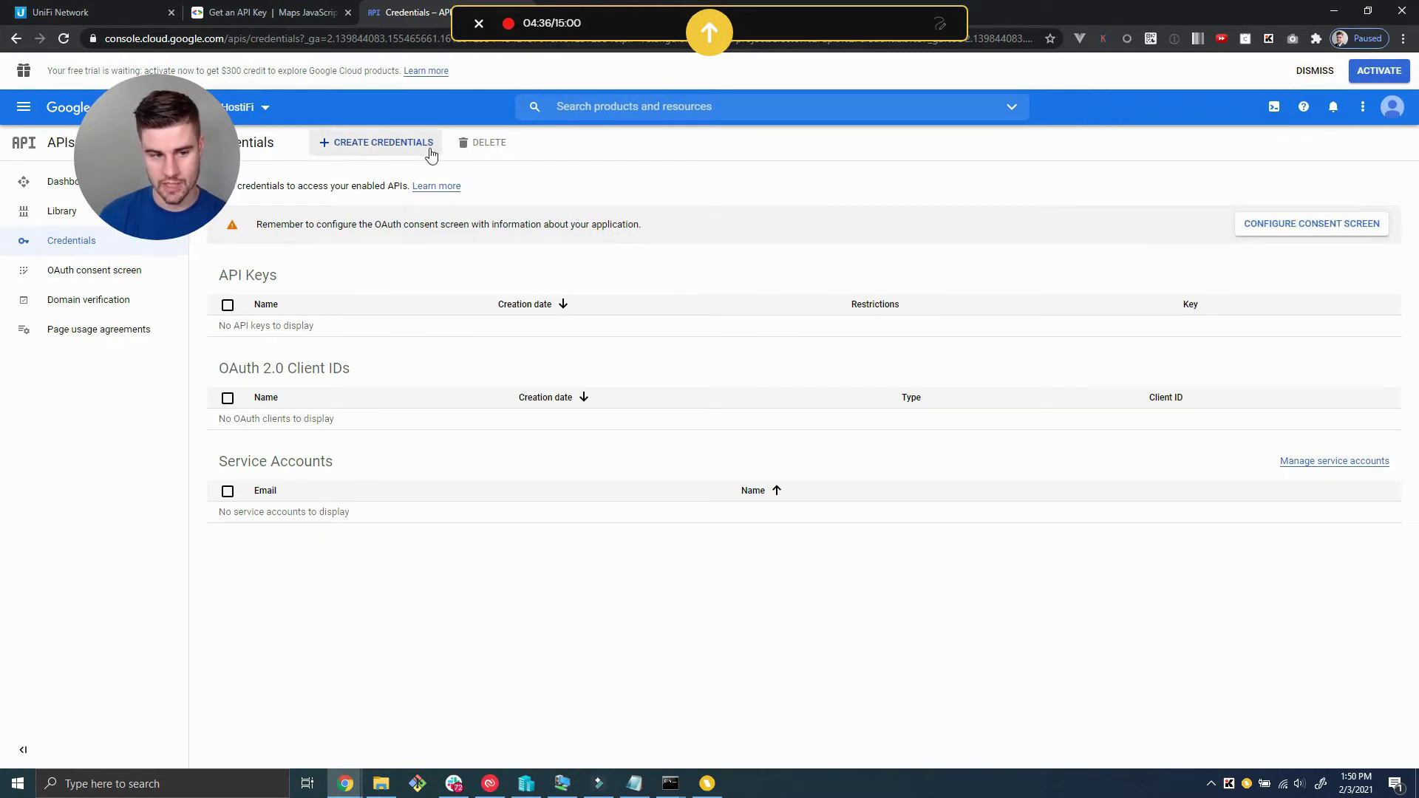
Search the API library for 'javascript' and enable the Maps JavaScript API.
click(62, 212)
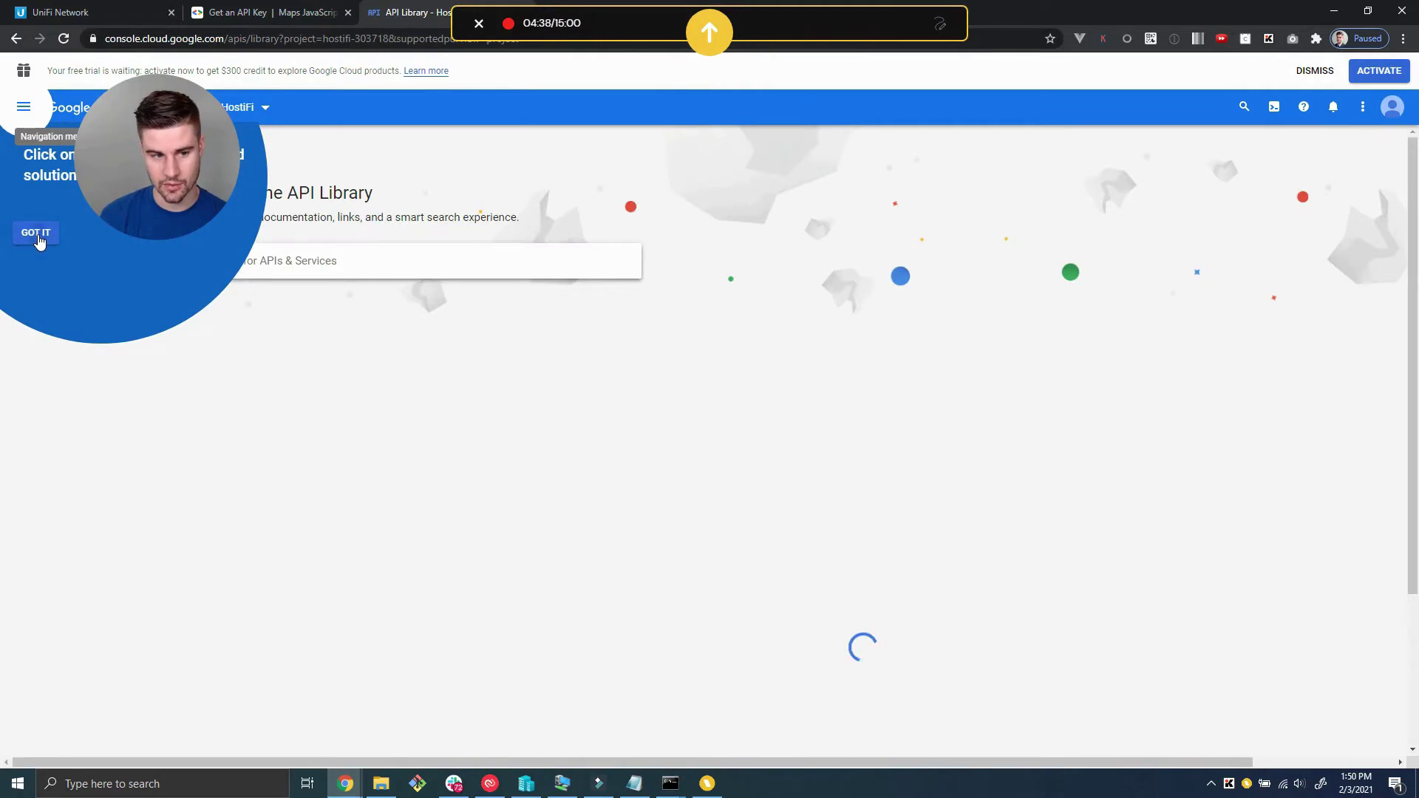
click(44, 232)
click(307, 268)
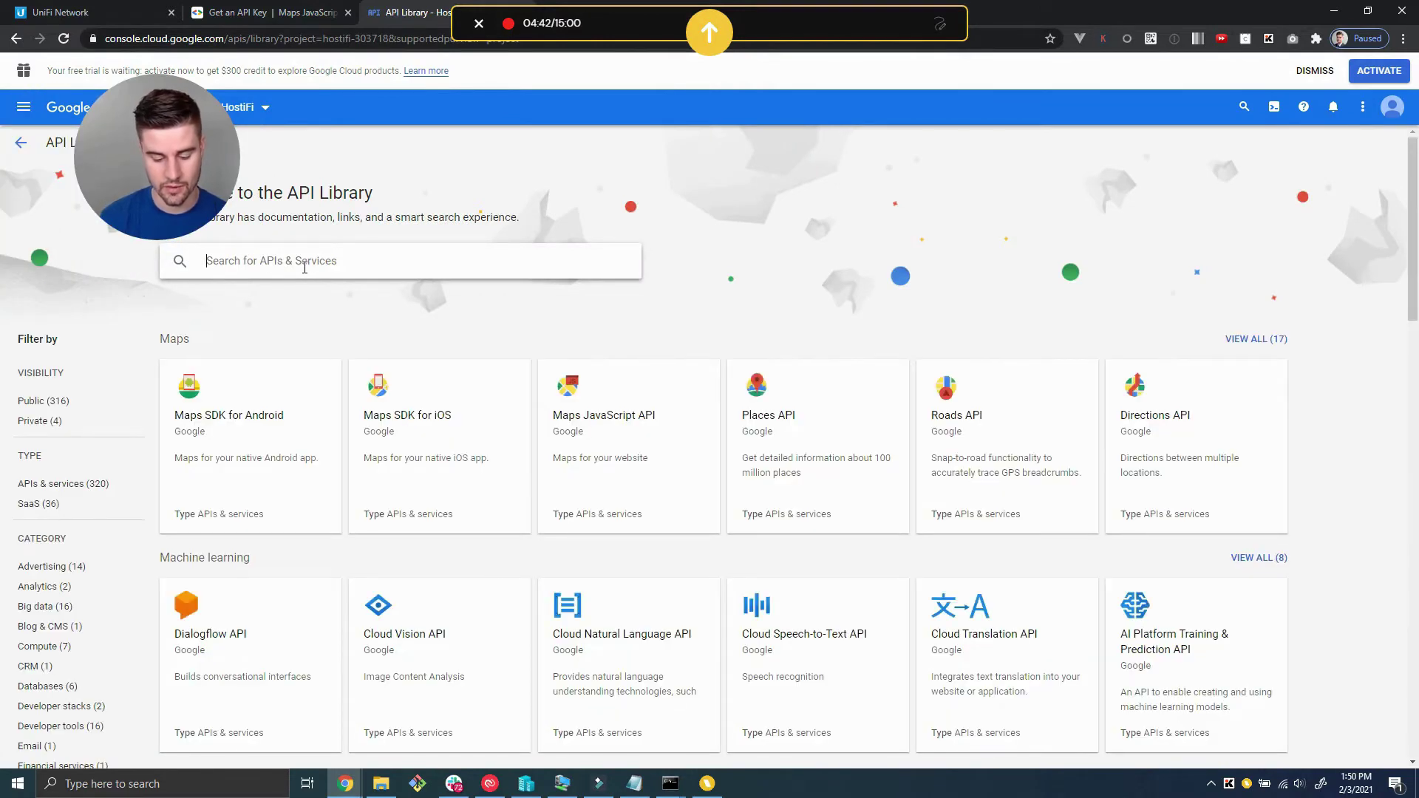
text(javascript)
key(Return)
click(304, 275)
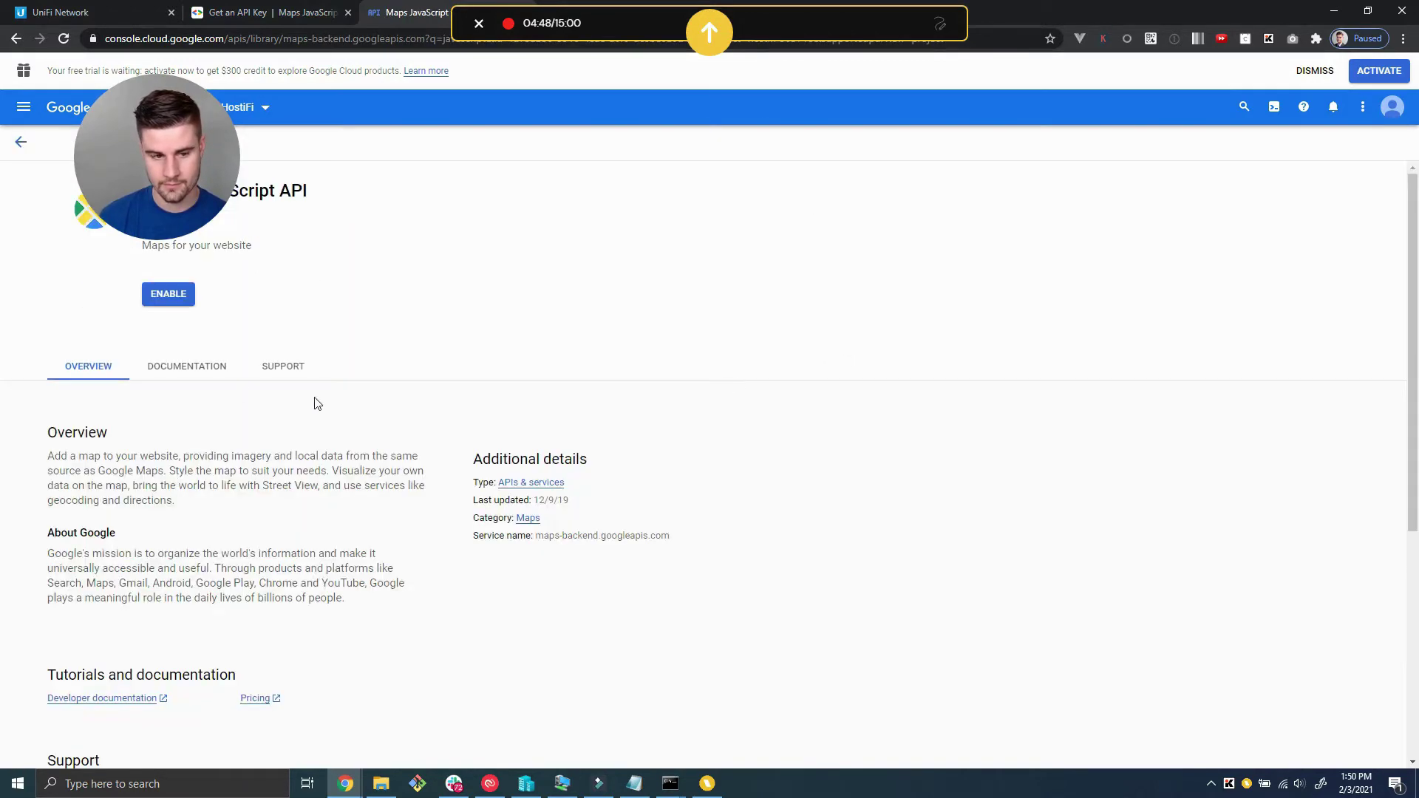
click(184, 300)
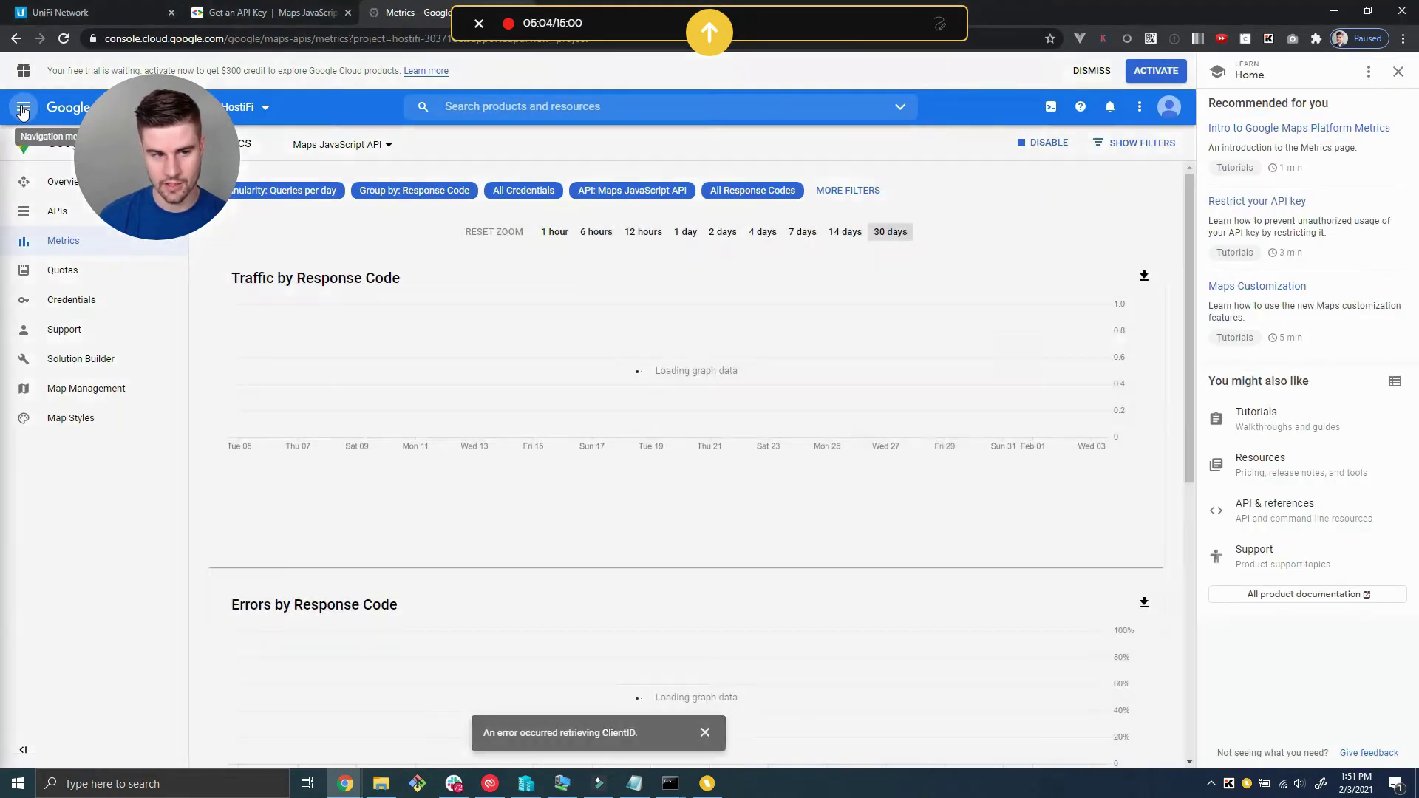
click(23, 110)
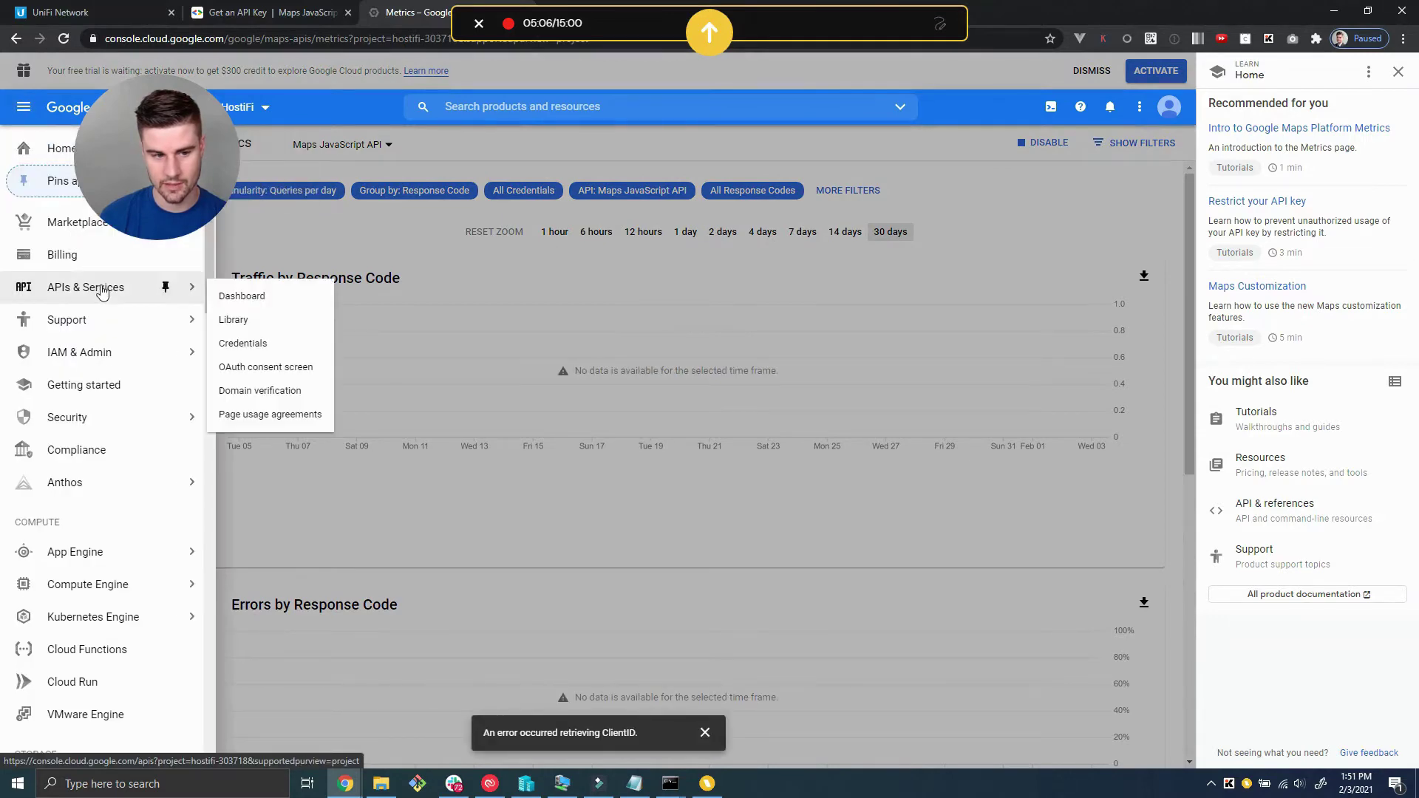
click(102, 289)
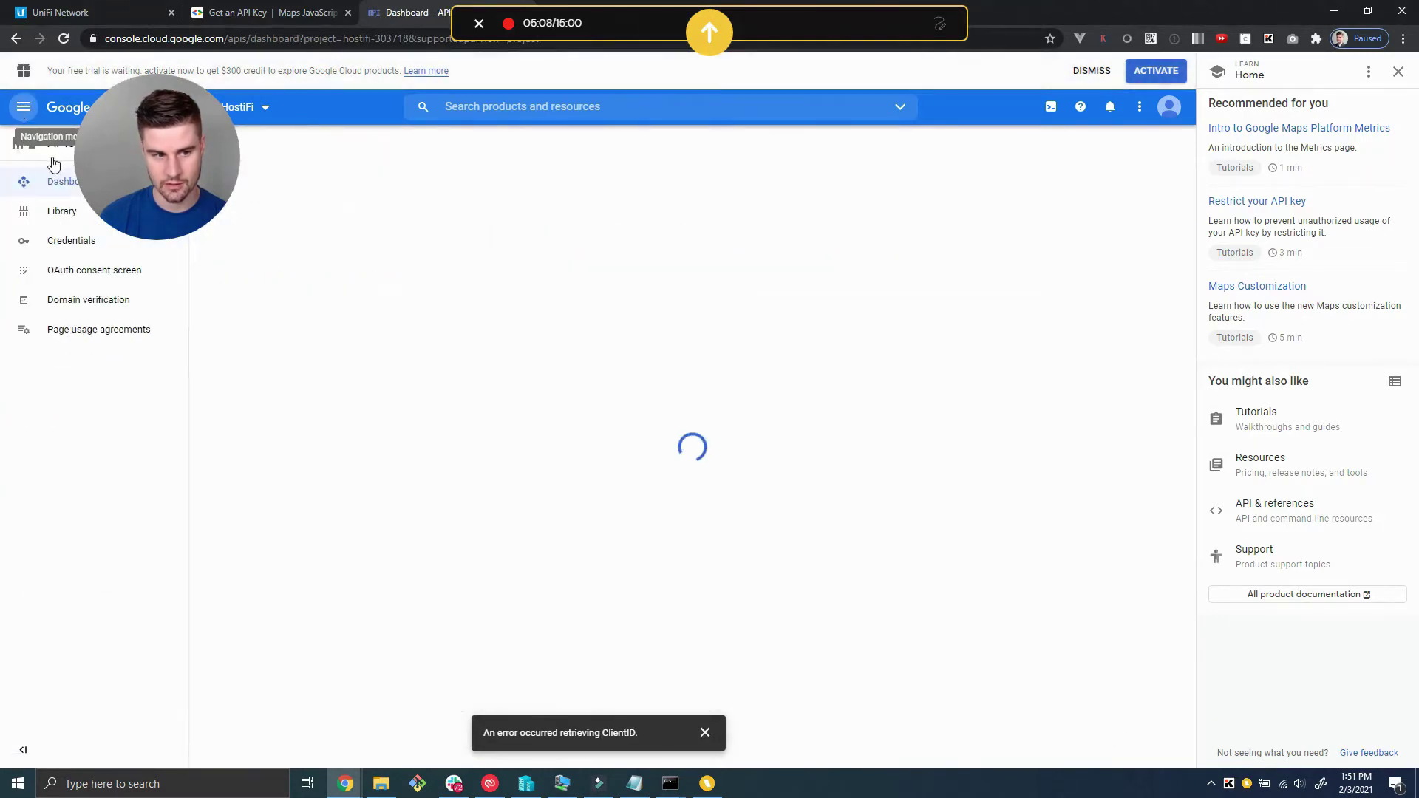
Enable the Geocoding API from the library and return to the APIs & Services dashboard.
click(66, 212)
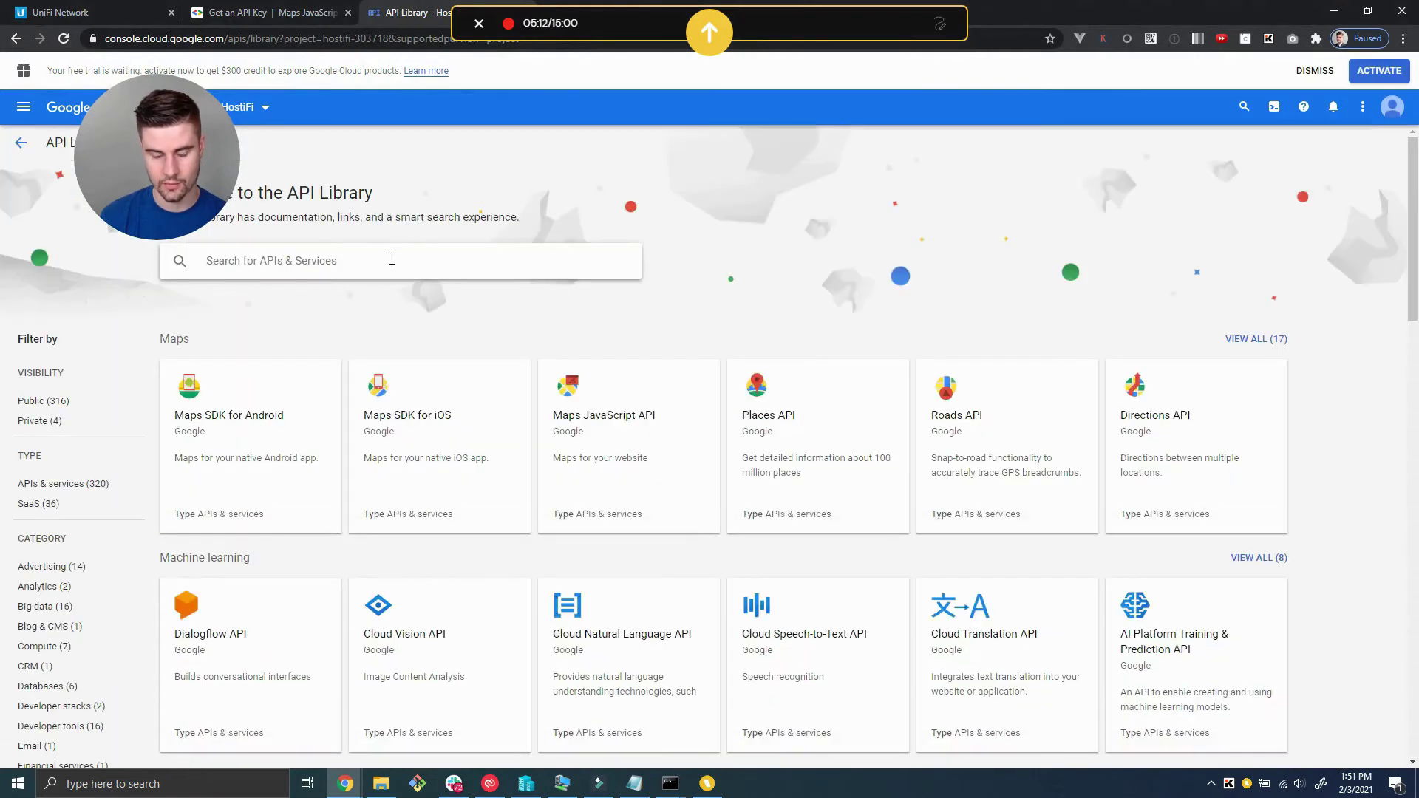
text(geocdoing)
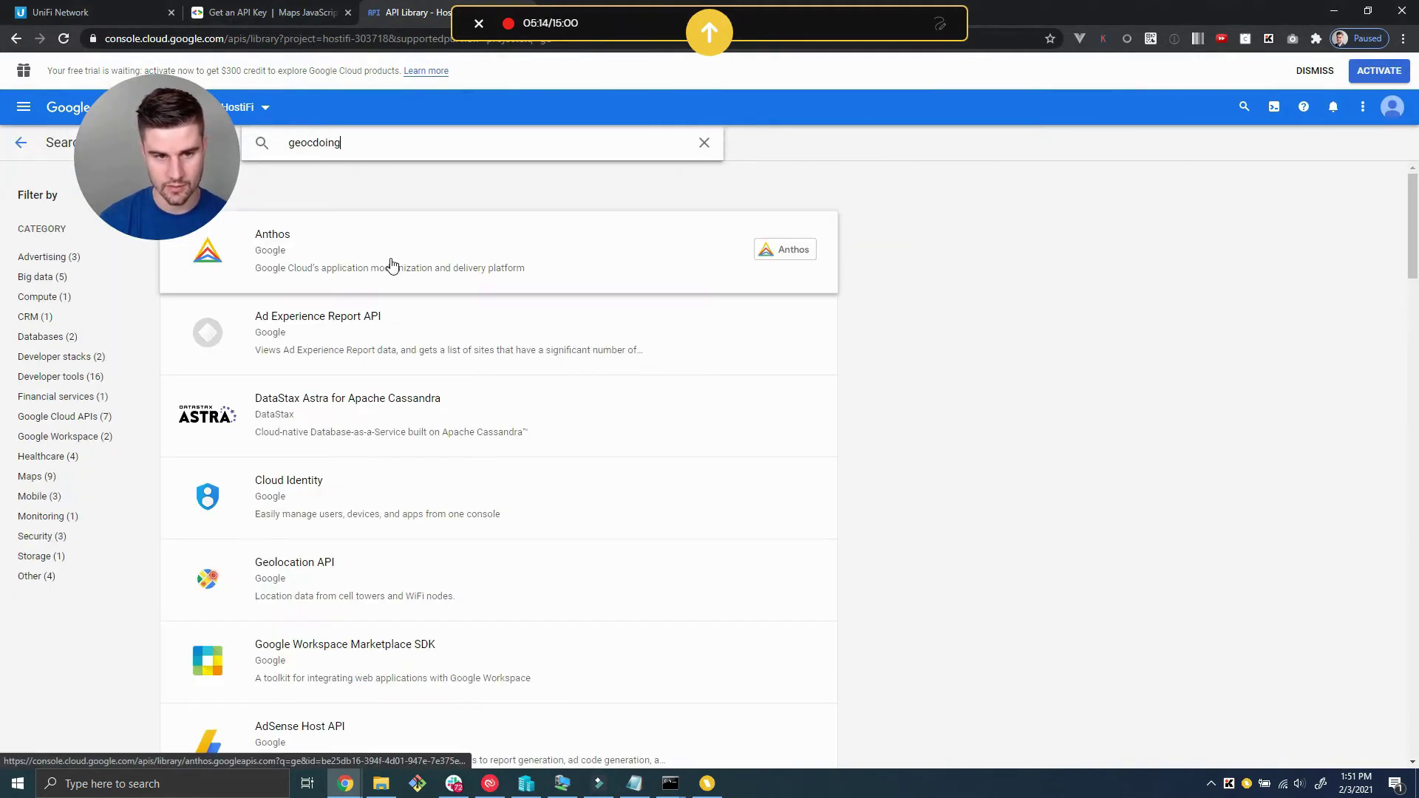
key(Return)
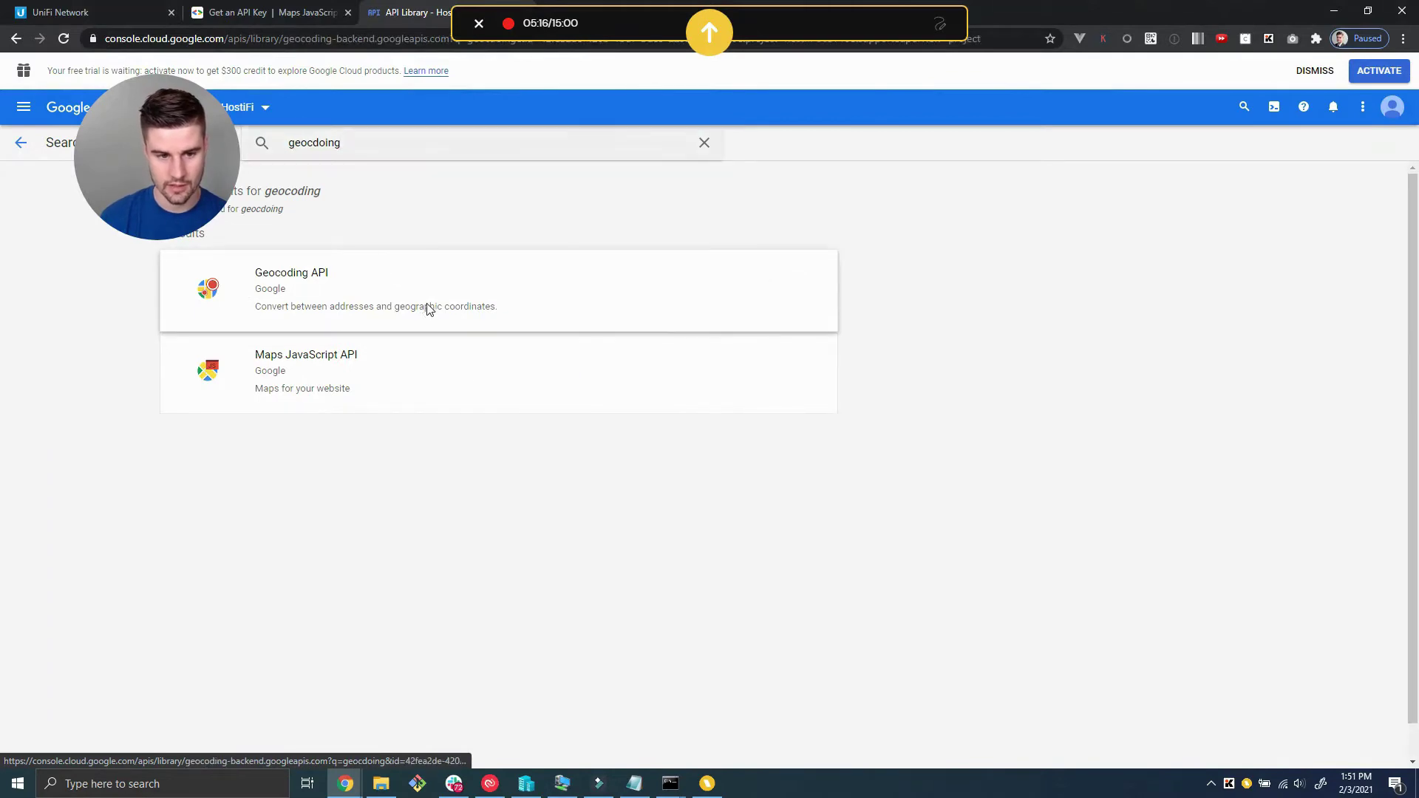
click(432, 323)
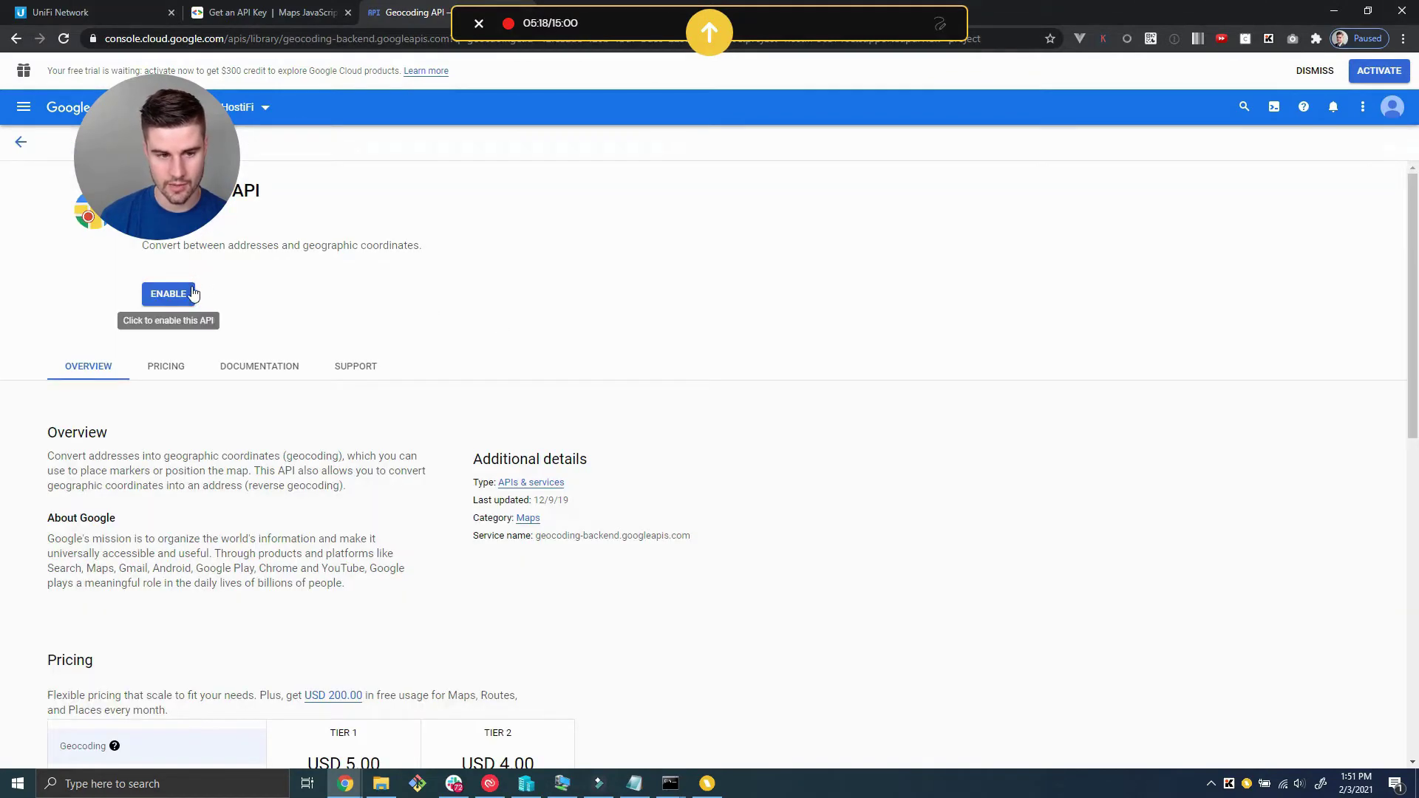
click(178, 296)
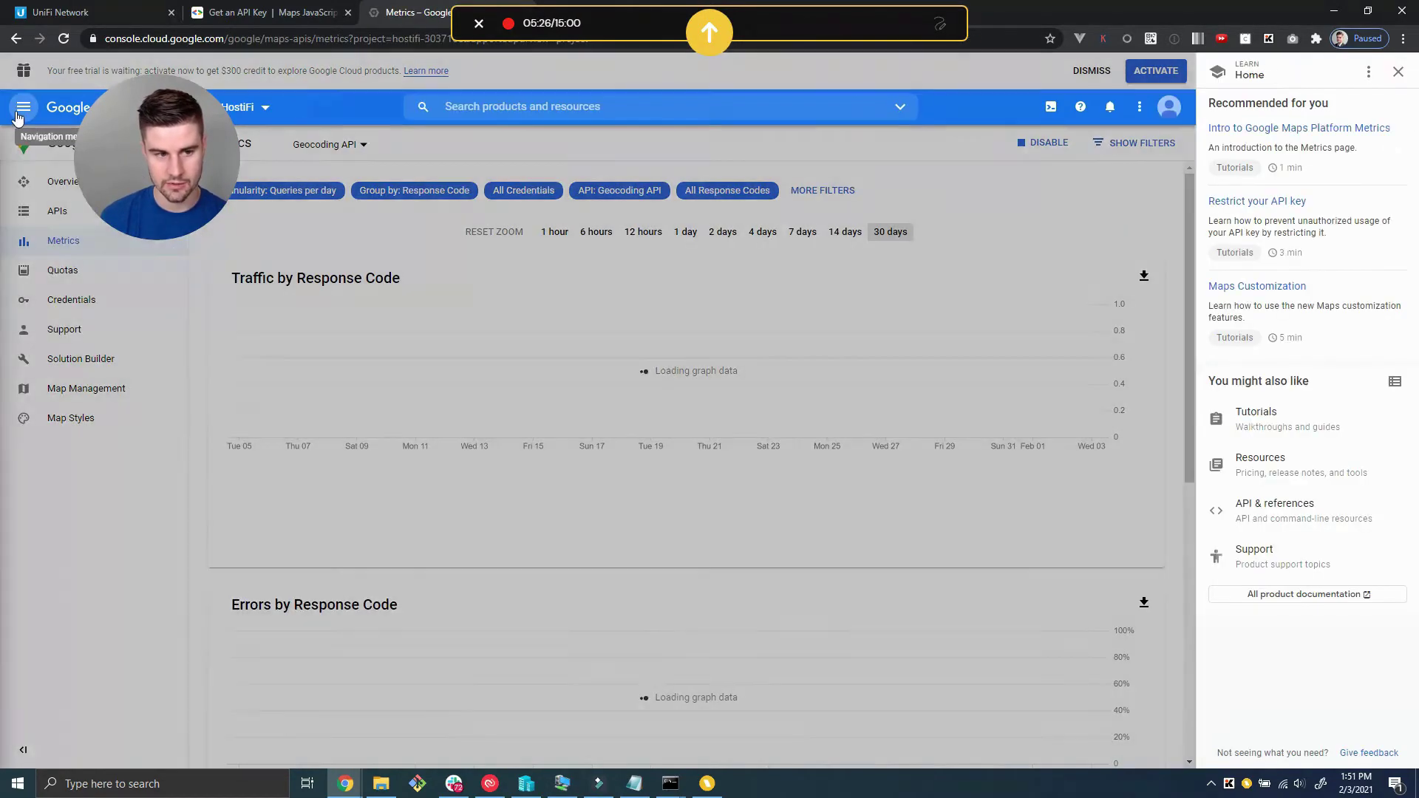
click(18, 114)
mouse_move(185, 288)
click(225, 297)
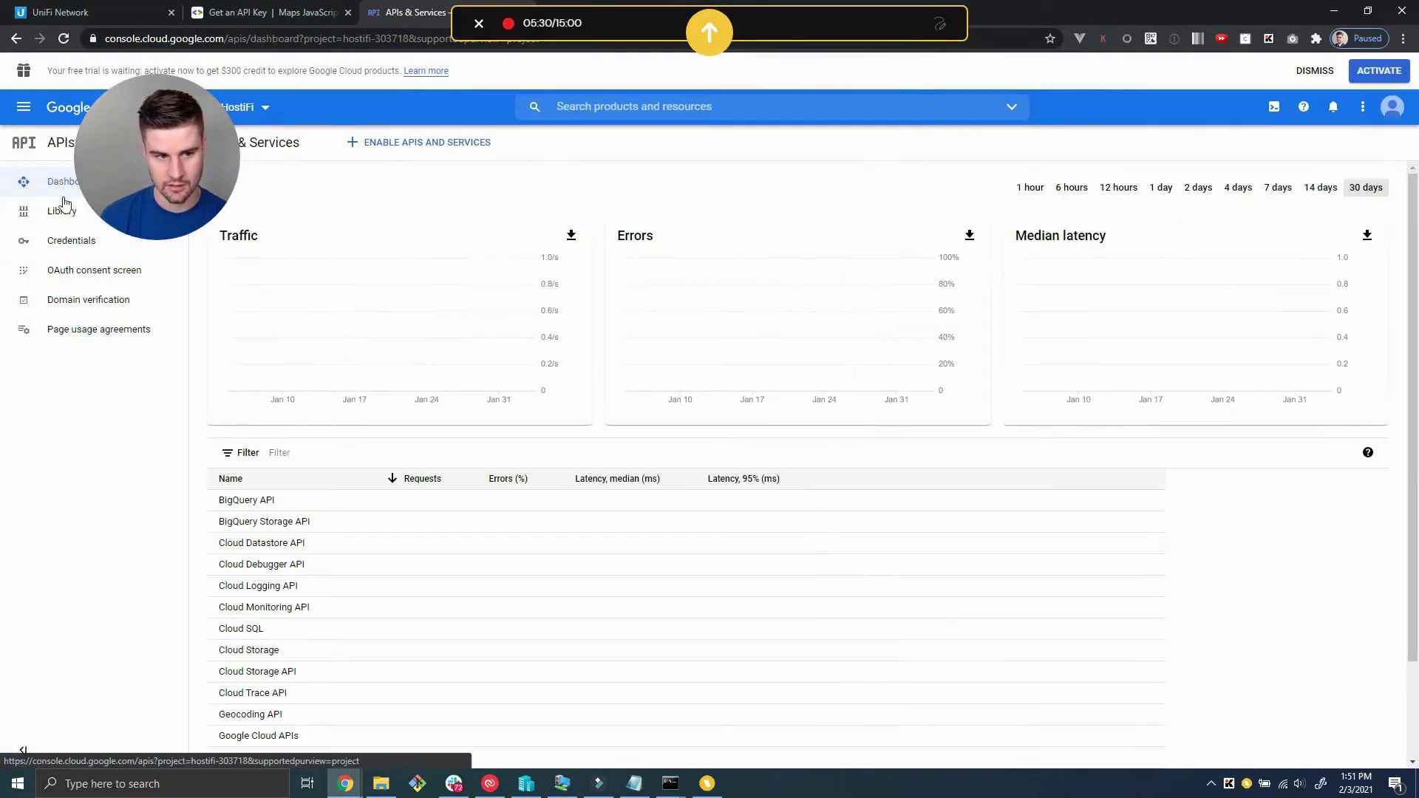
Search the library for 'maps elevation' and enable the Maps Elevation API.
click(59, 210)
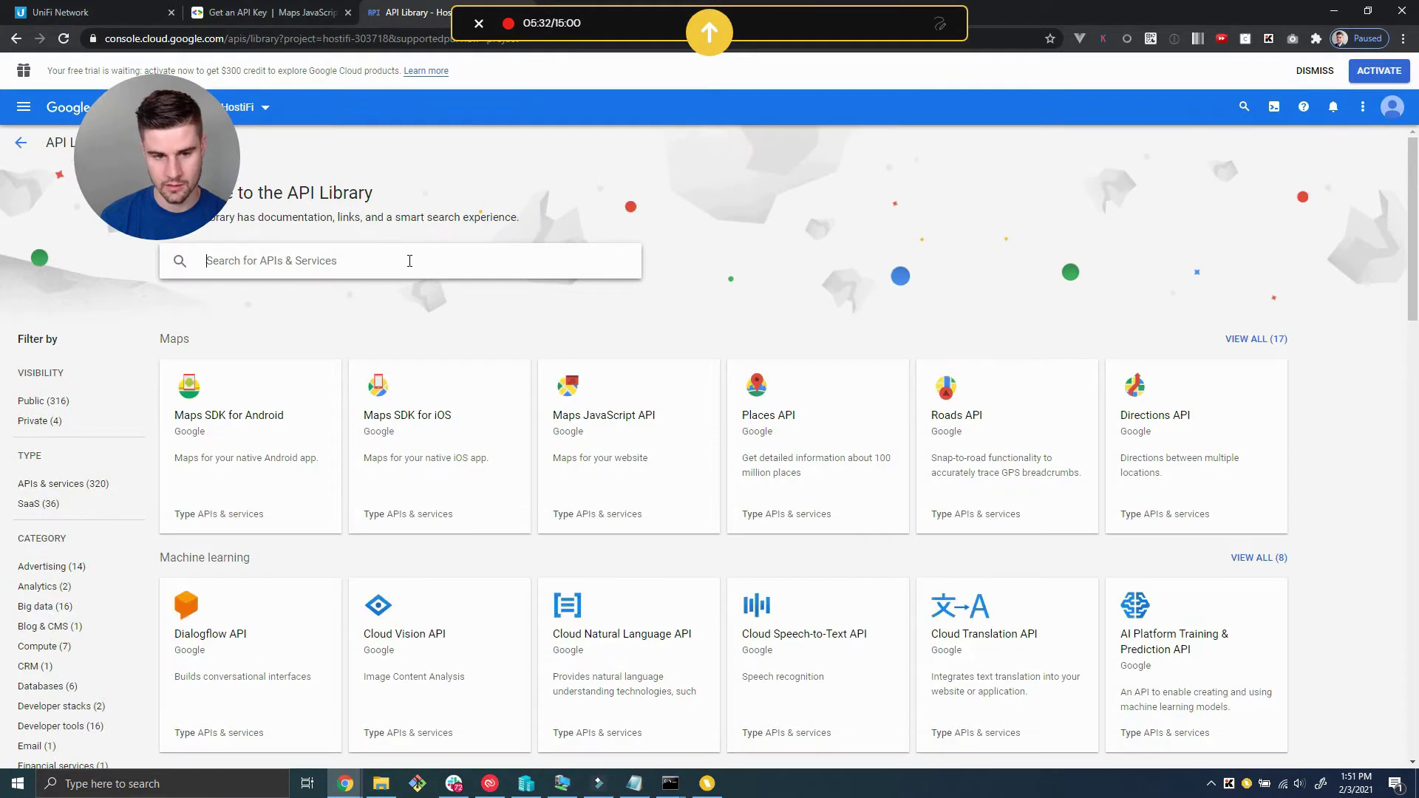
click(410, 260)
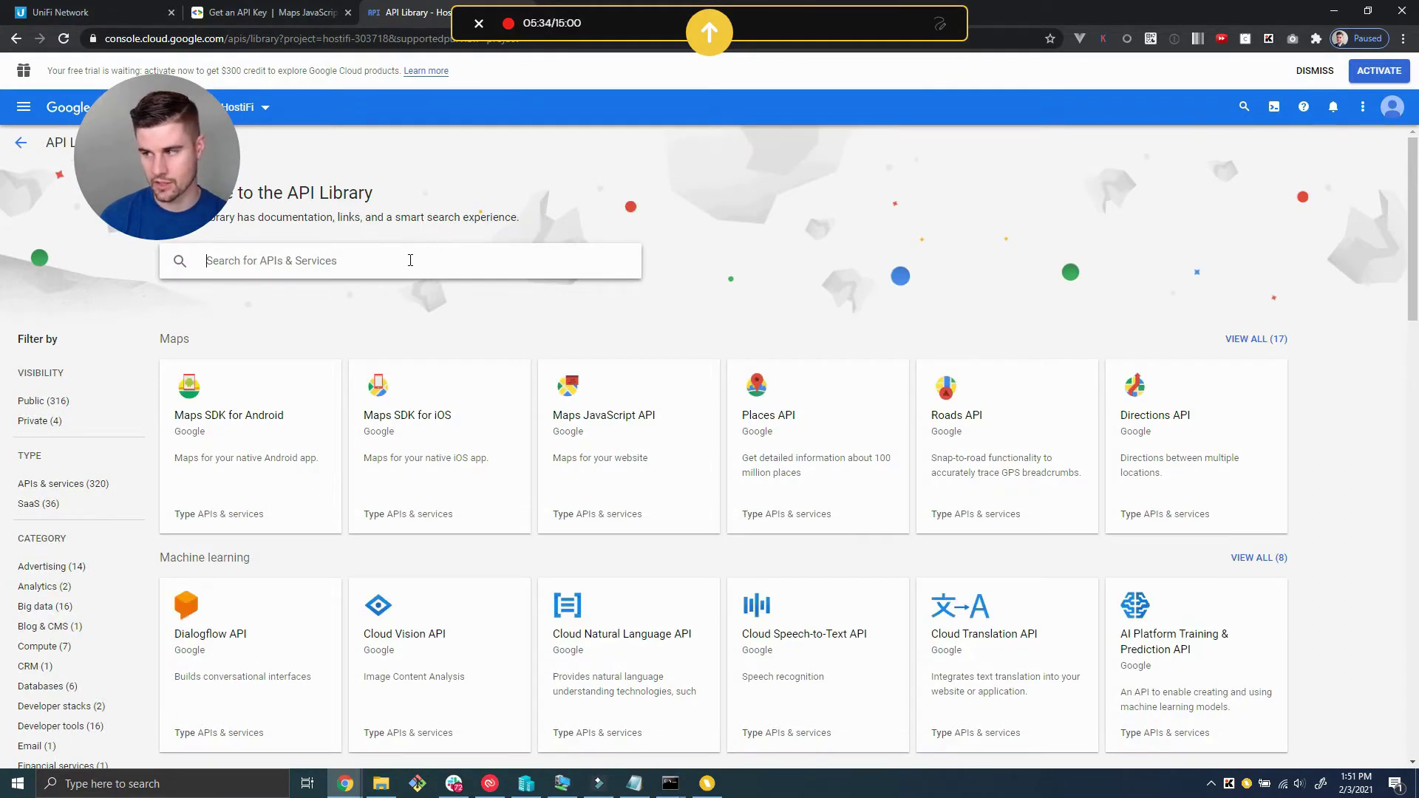
text(maps elevt)
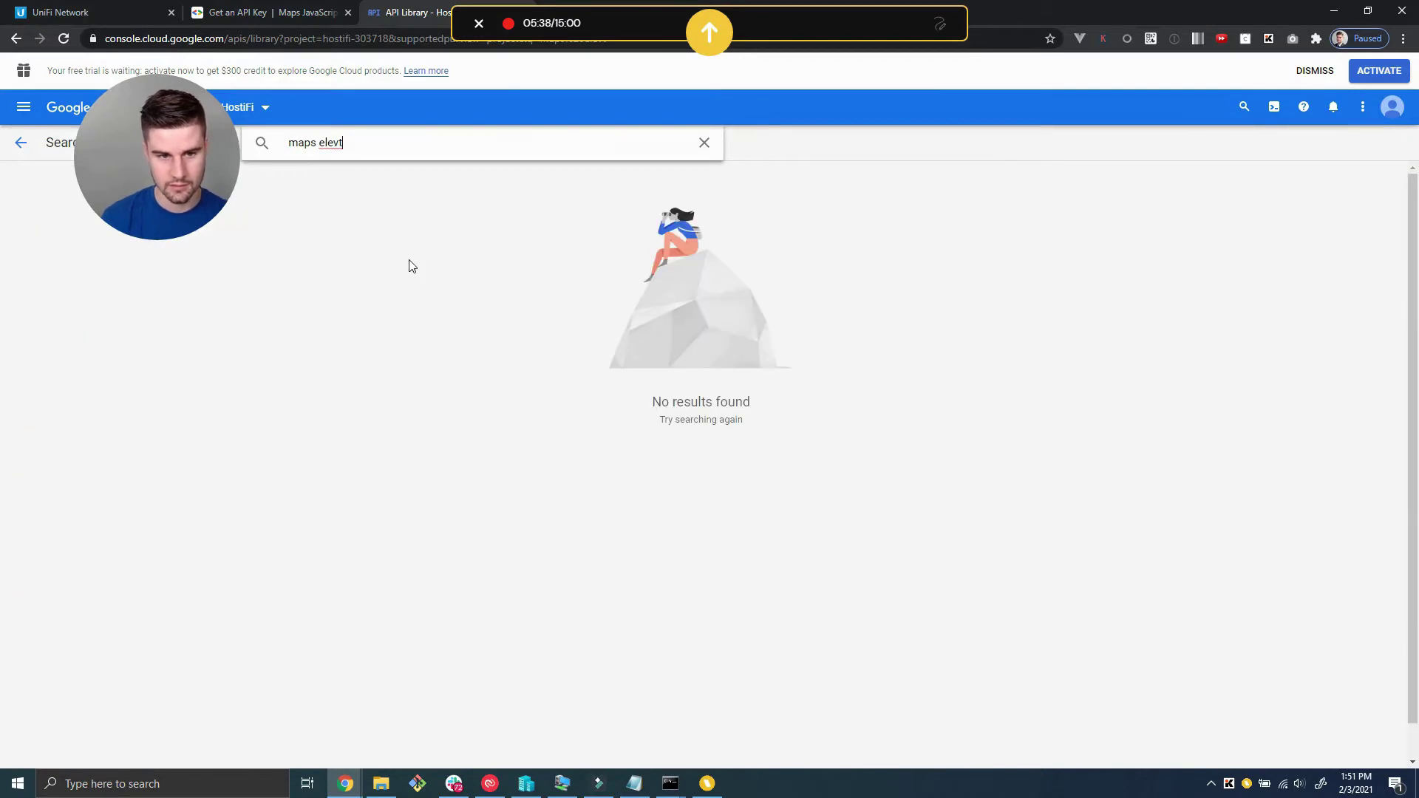
key(BackSpace)
text(a)
click(414, 272)
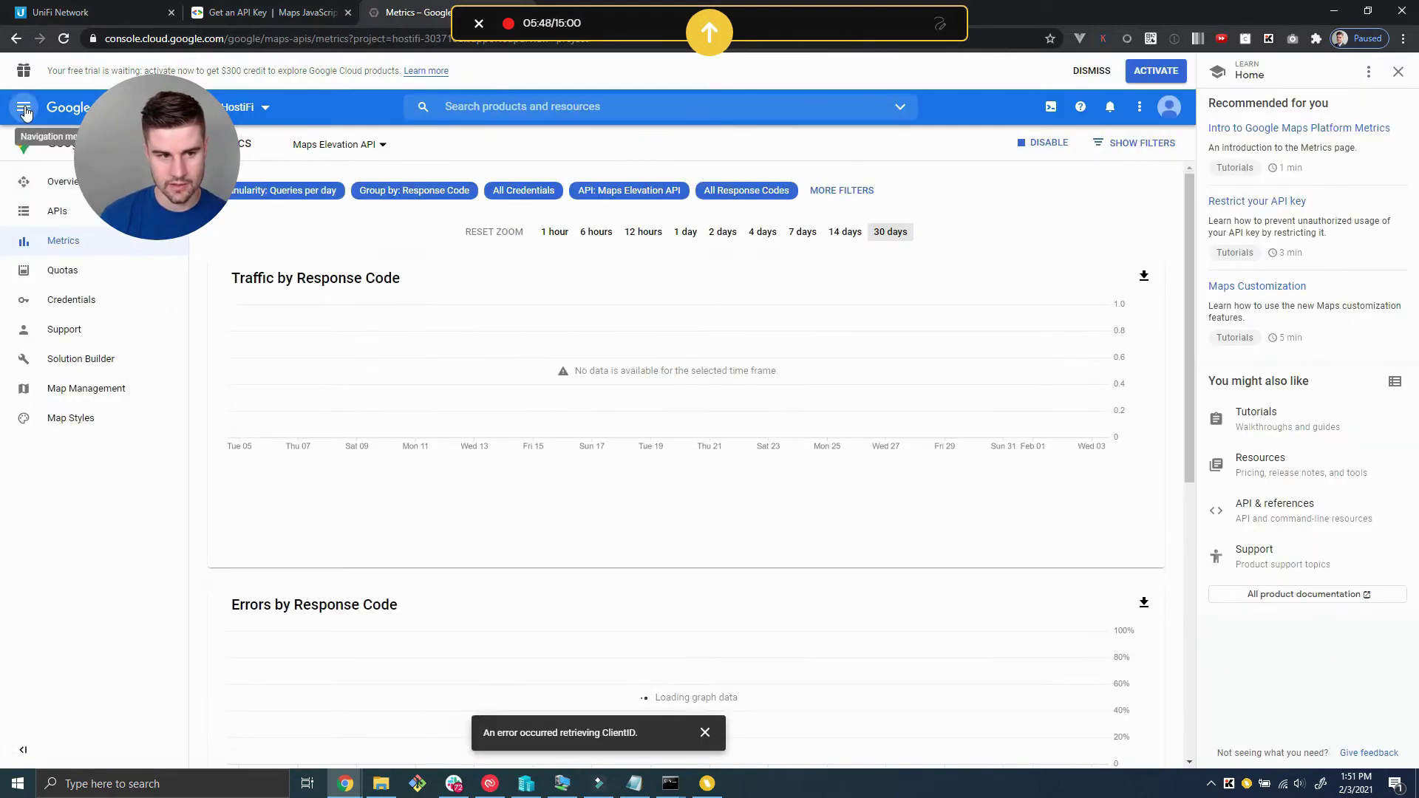
Back in the API Library, search 'places' and enable the Places API.
click(23, 108)
mouse_move(104, 292)
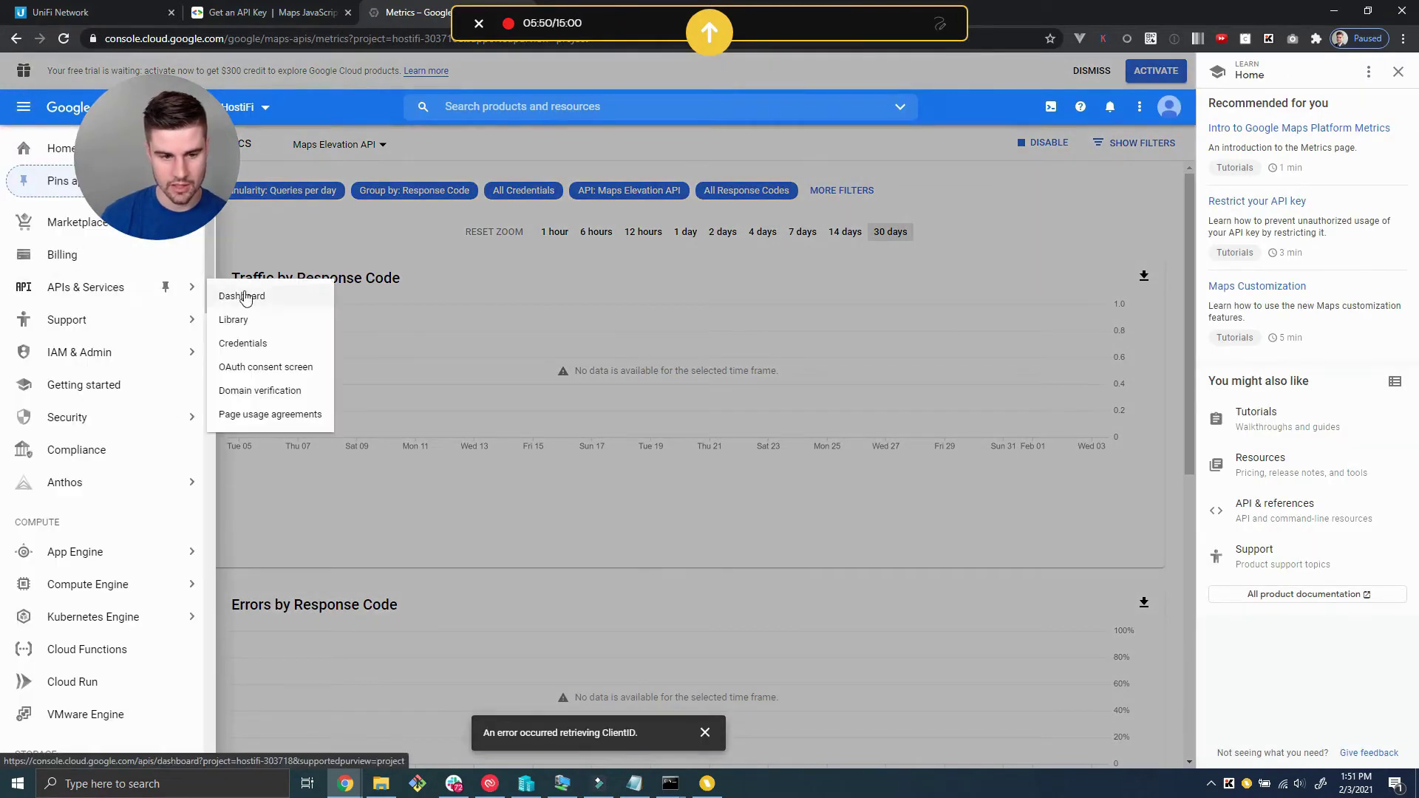
click(258, 325)
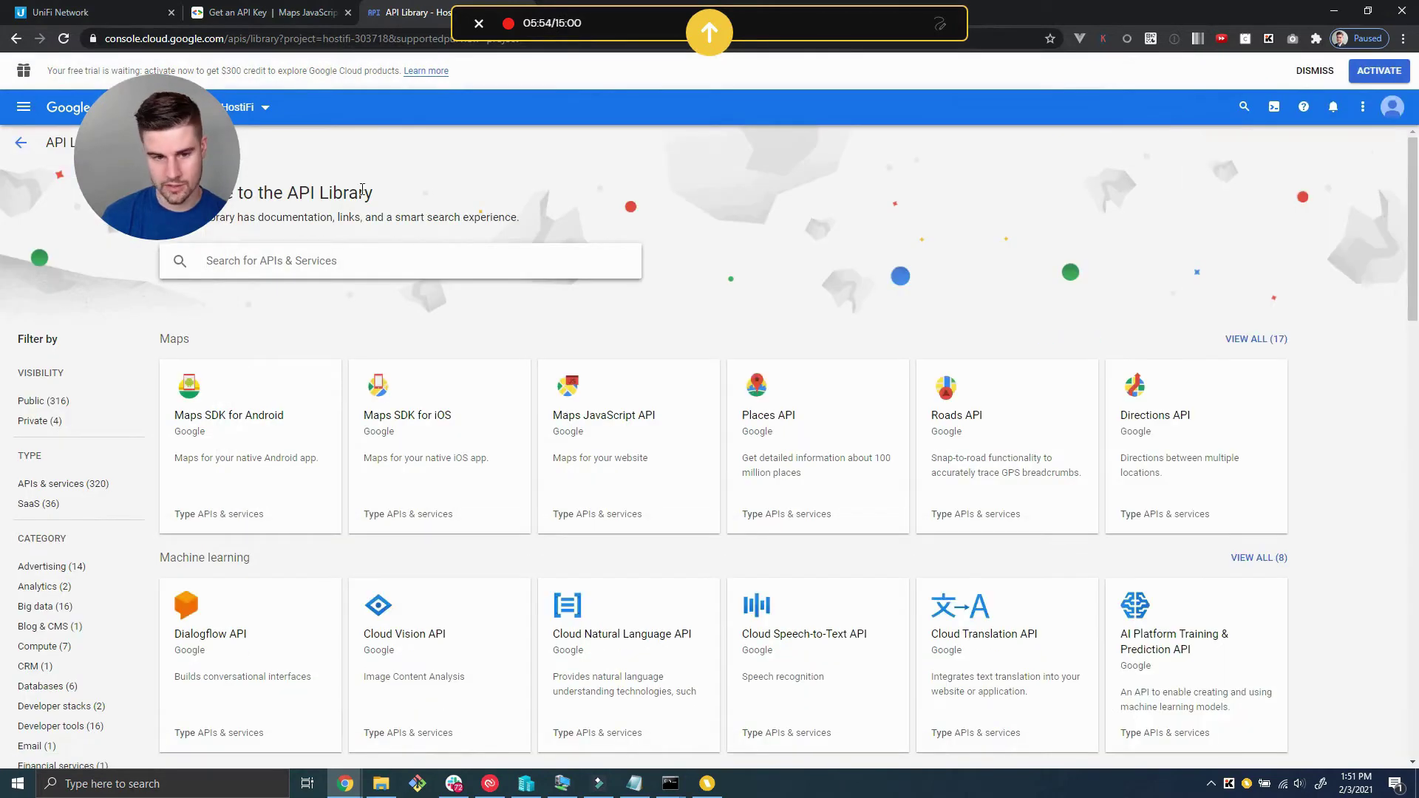
click(389, 255)
text(places)
key(Return)
click(380, 269)
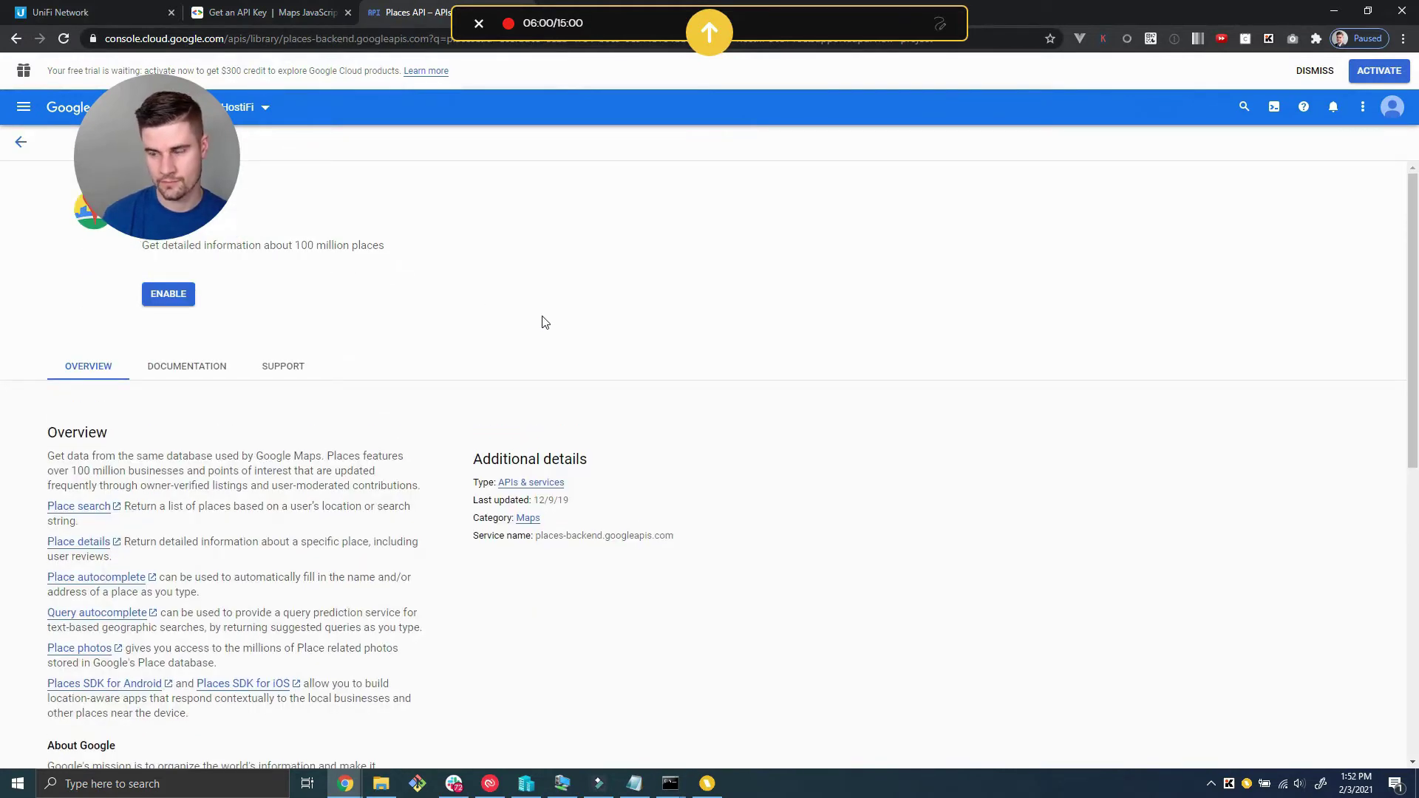
click(174, 295)
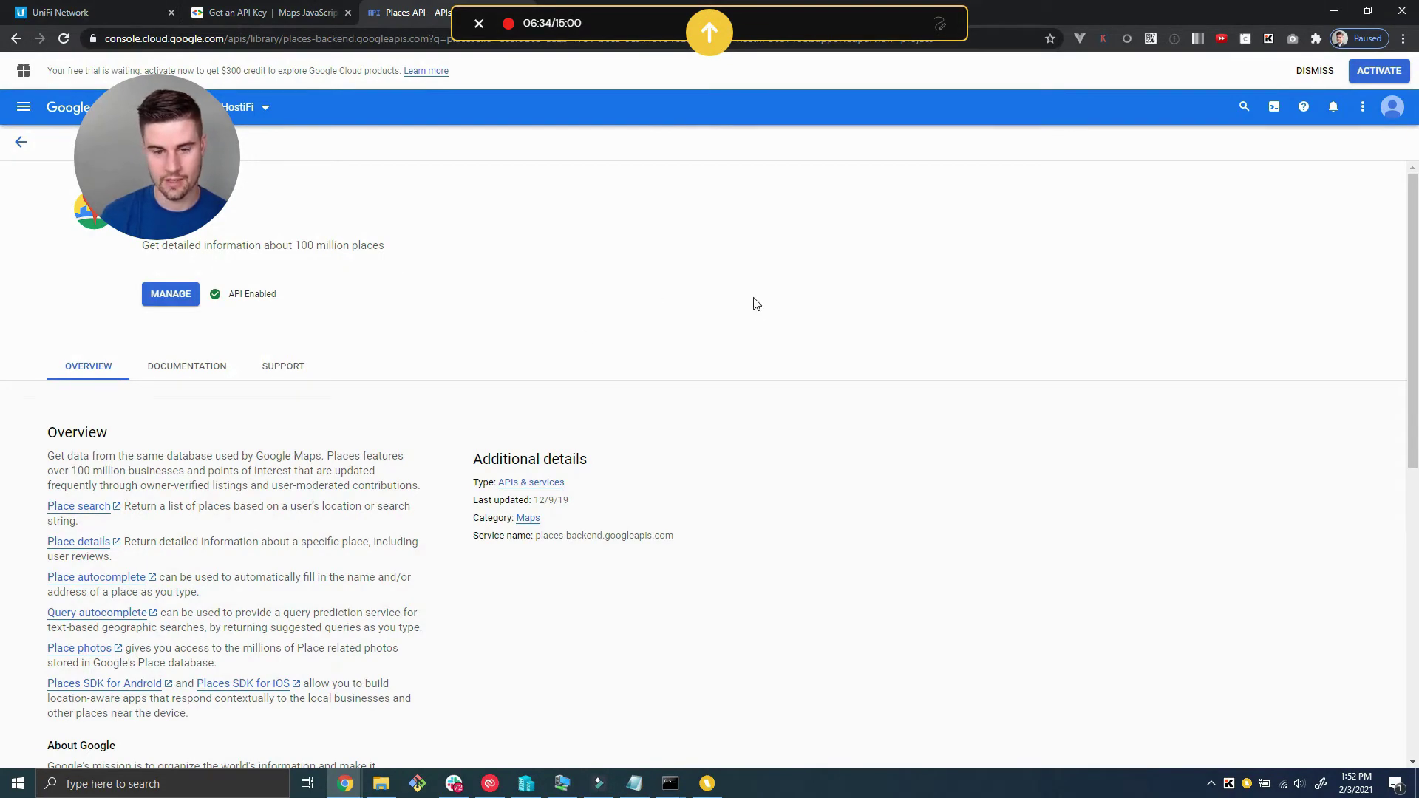
Look over the signed-in account details and the console's settings options.
click(1392, 108)
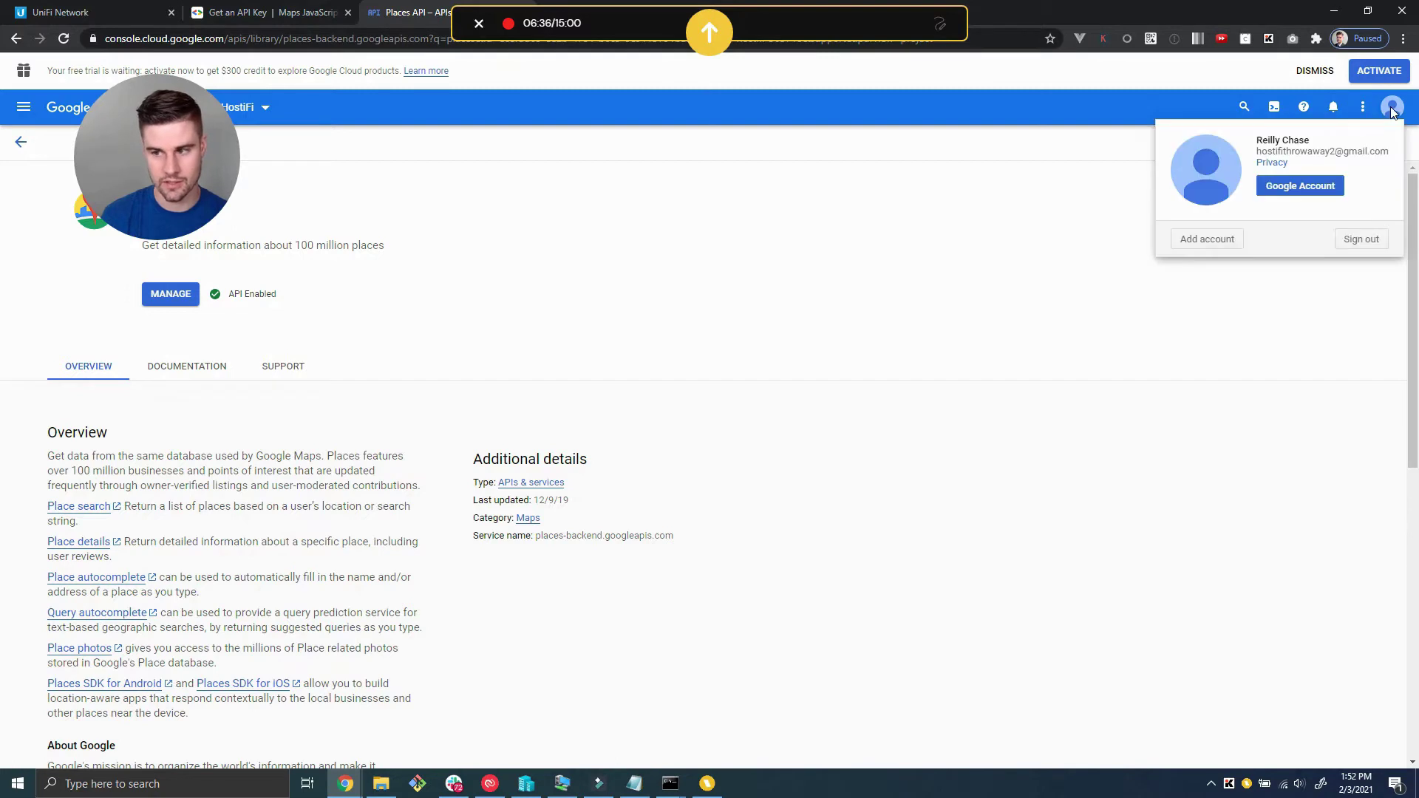
click(1063, 354)
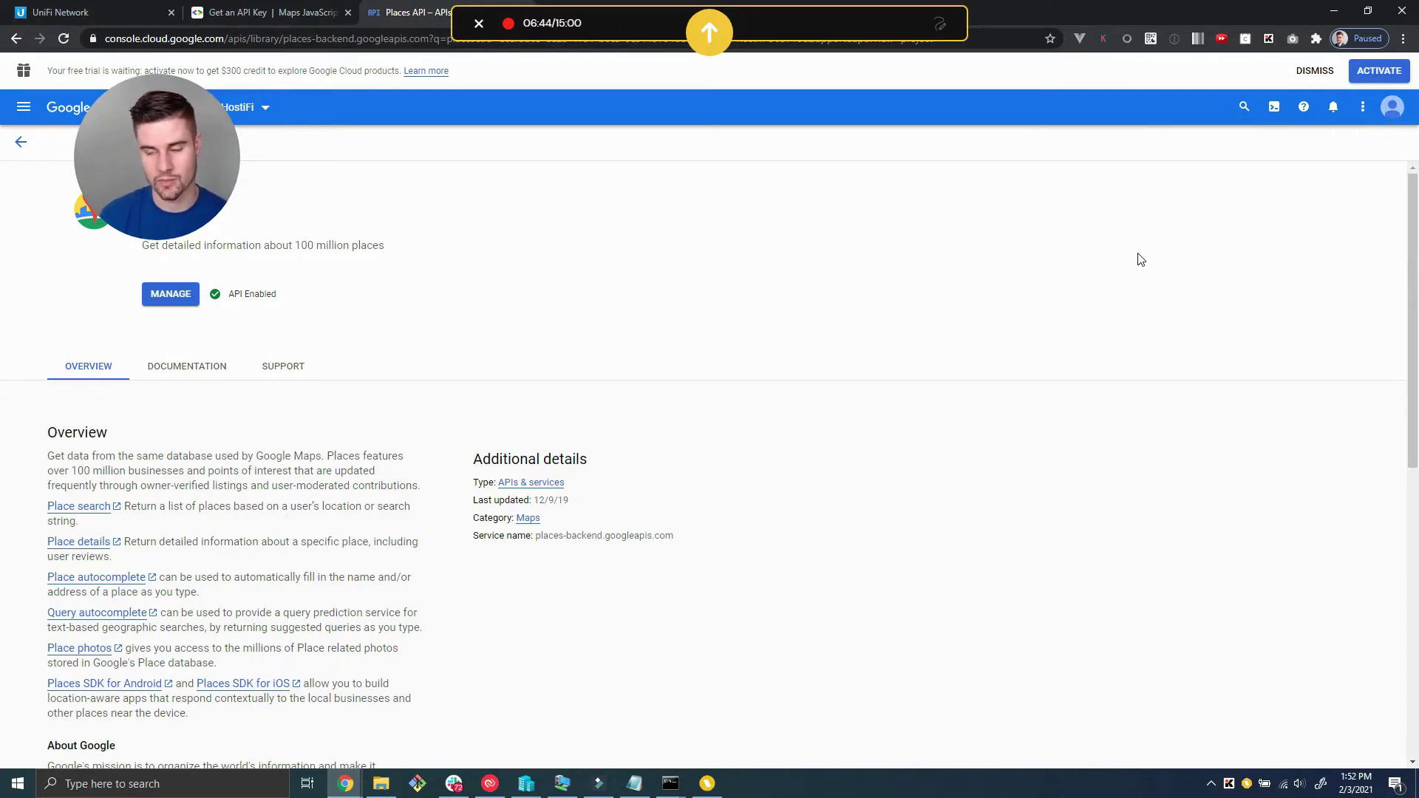
click(1362, 107)
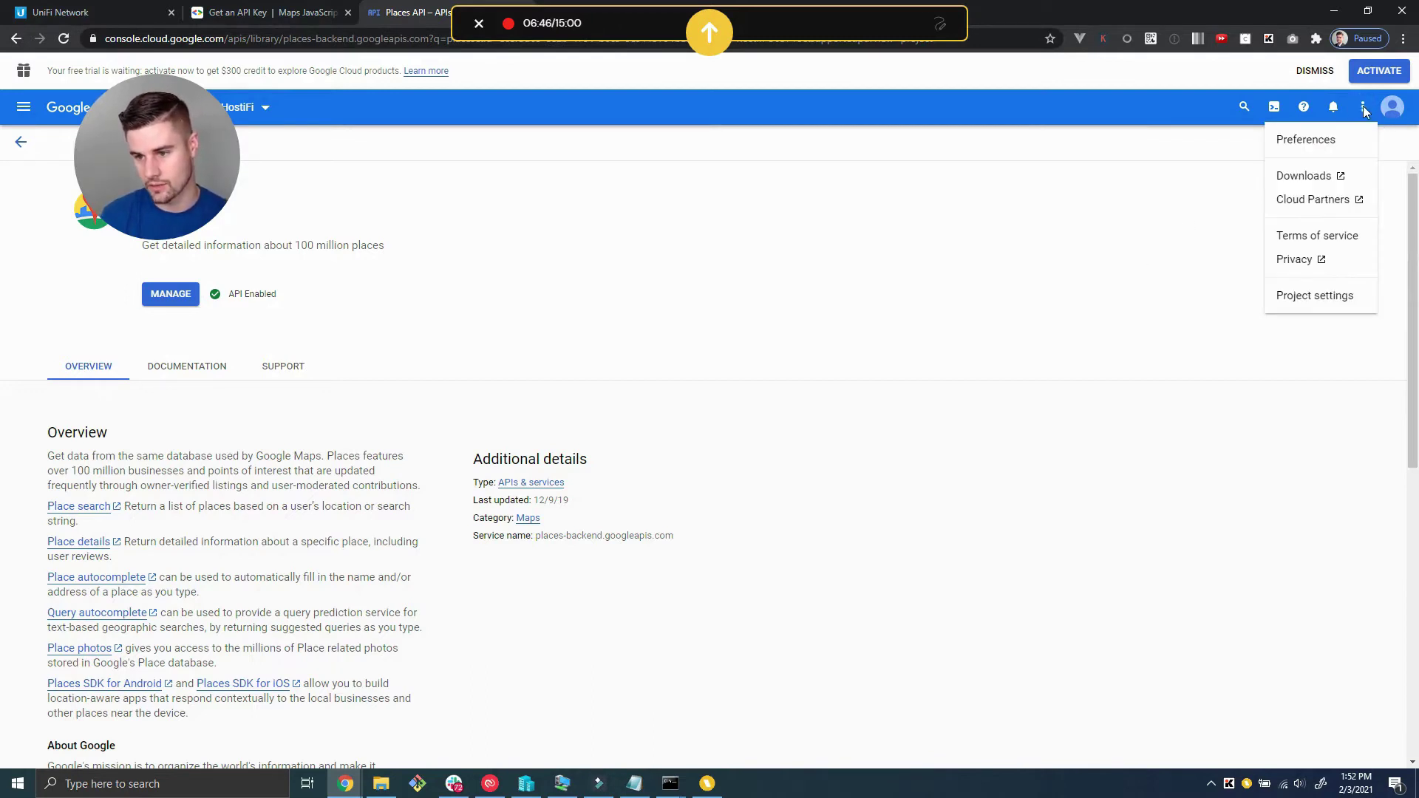
click(1204, 272)
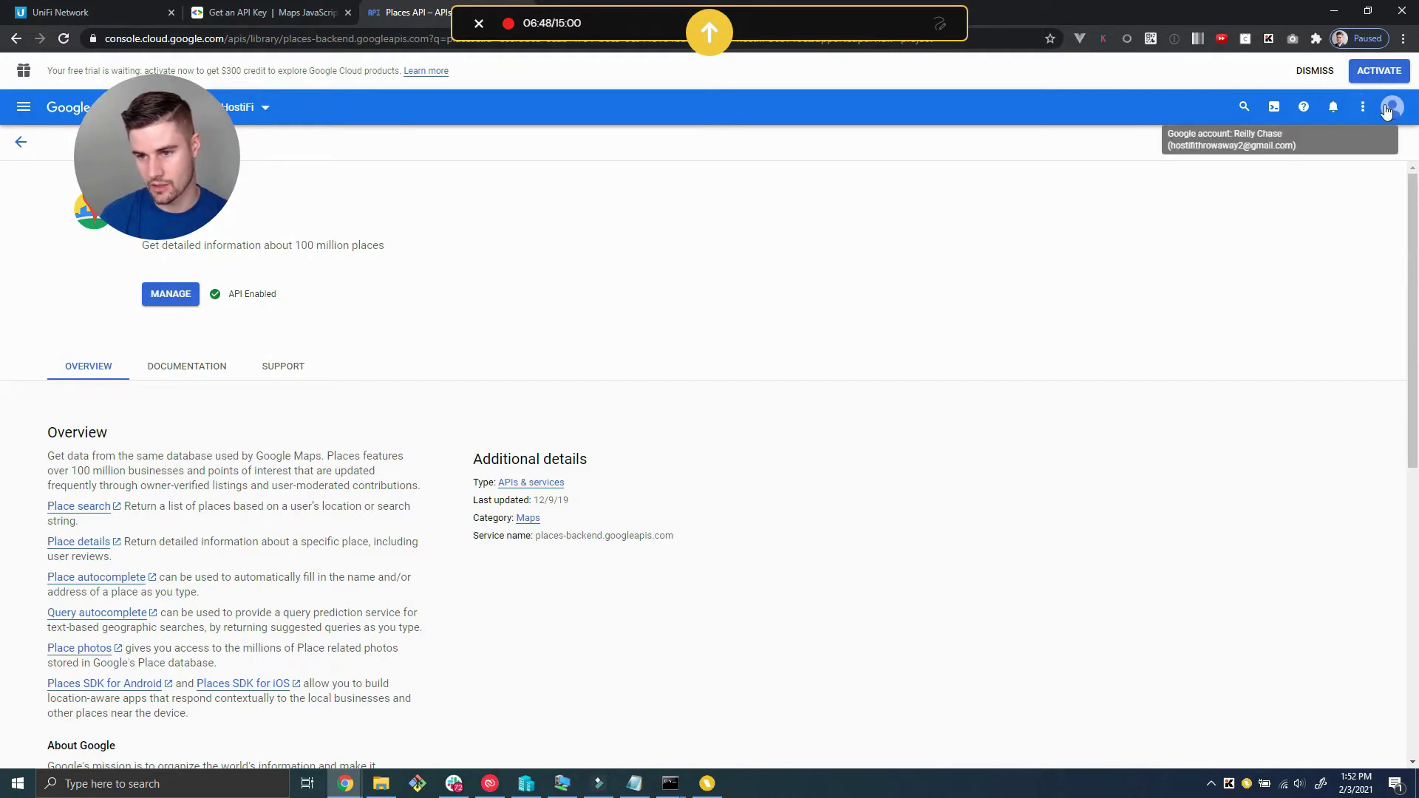
Start adding a payment method under Google Account > Payments & subscriptions.
click(1393, 108)
click(1311, 185)
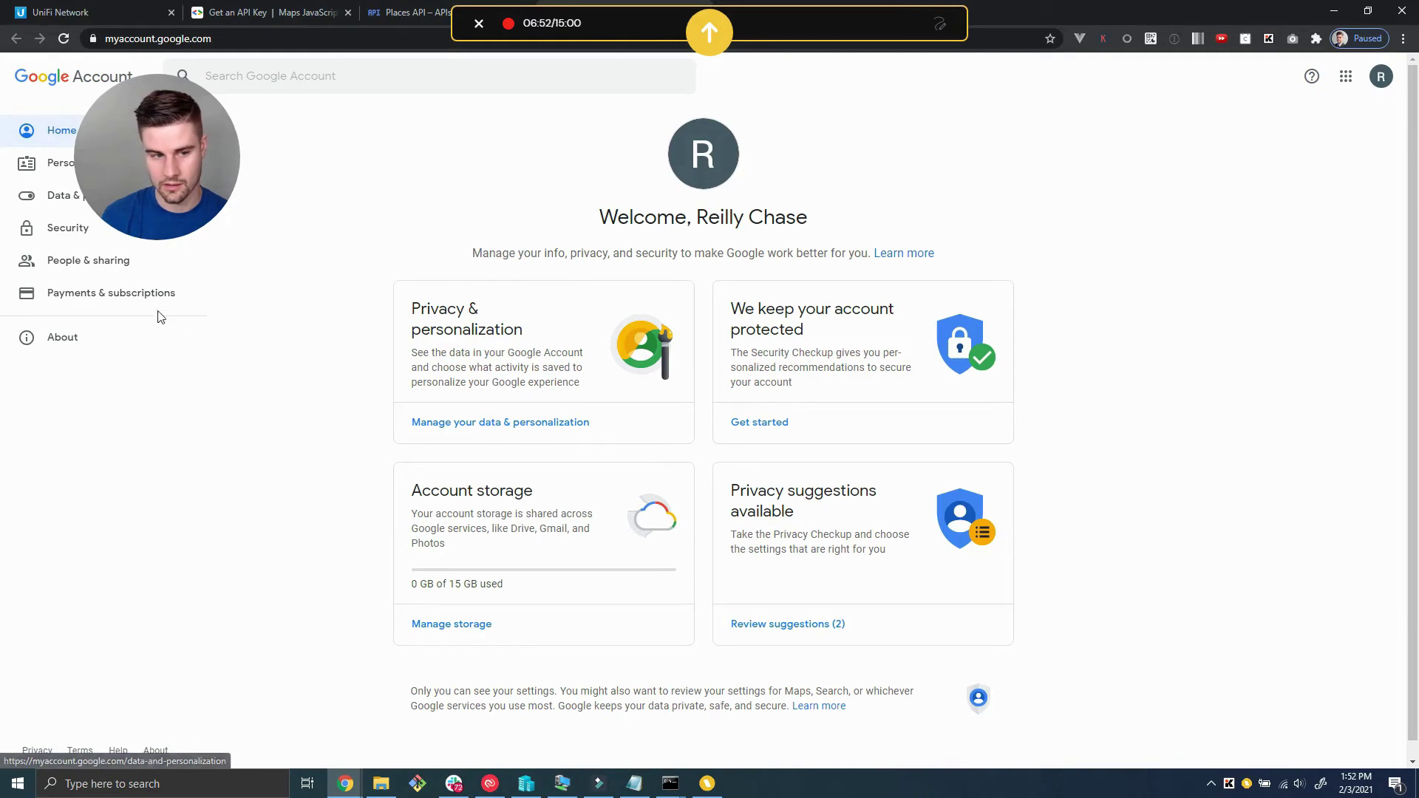
click(79, 290)
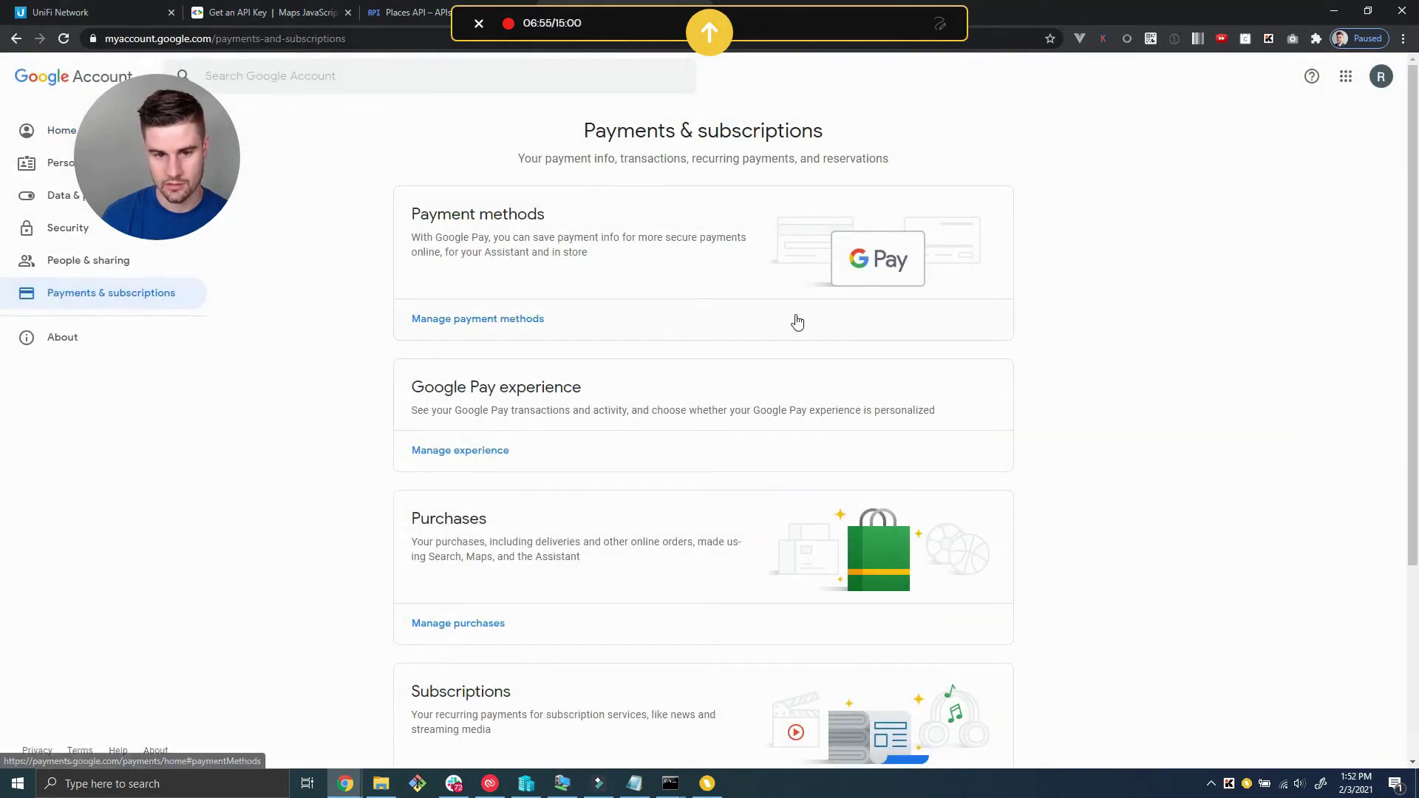
click(453, 318)
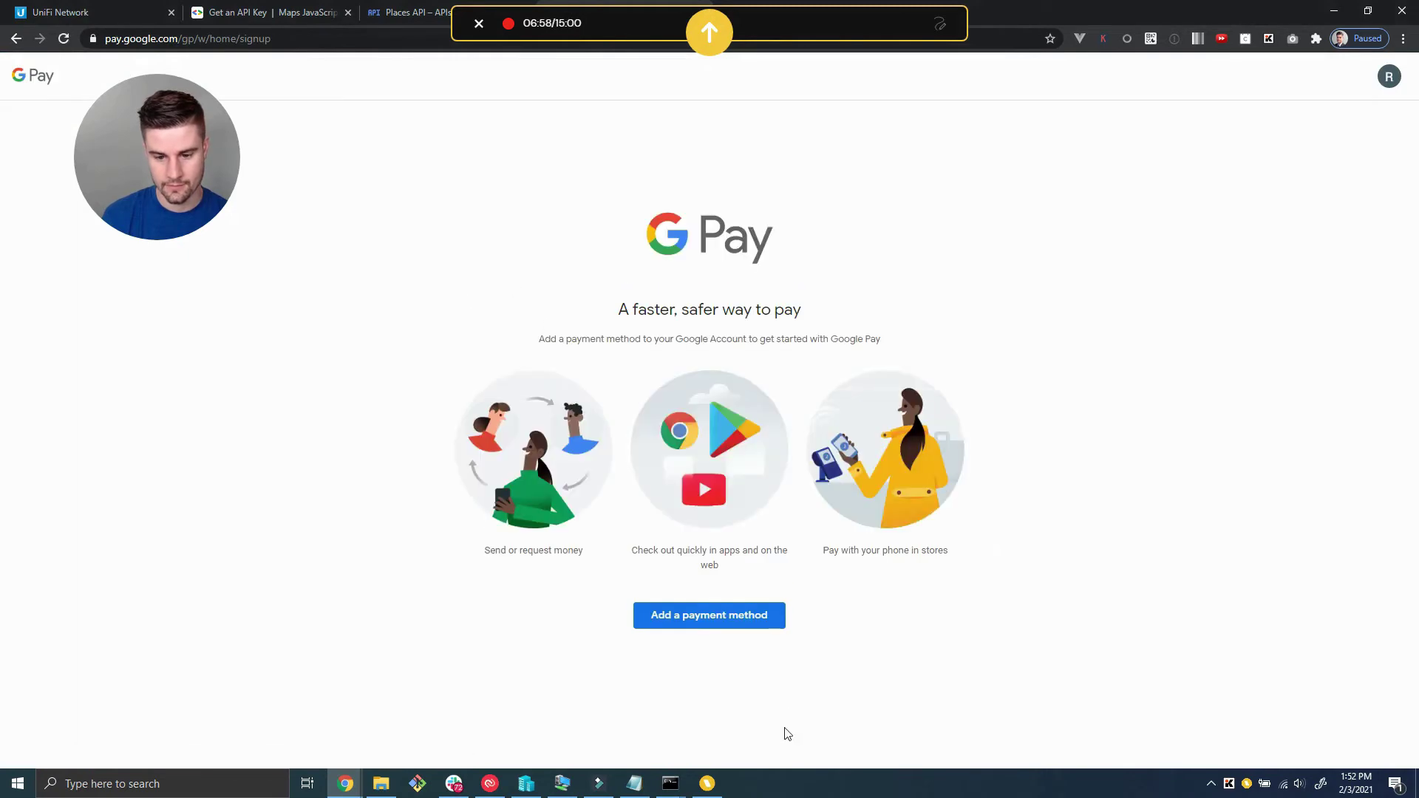
click(764, 628)
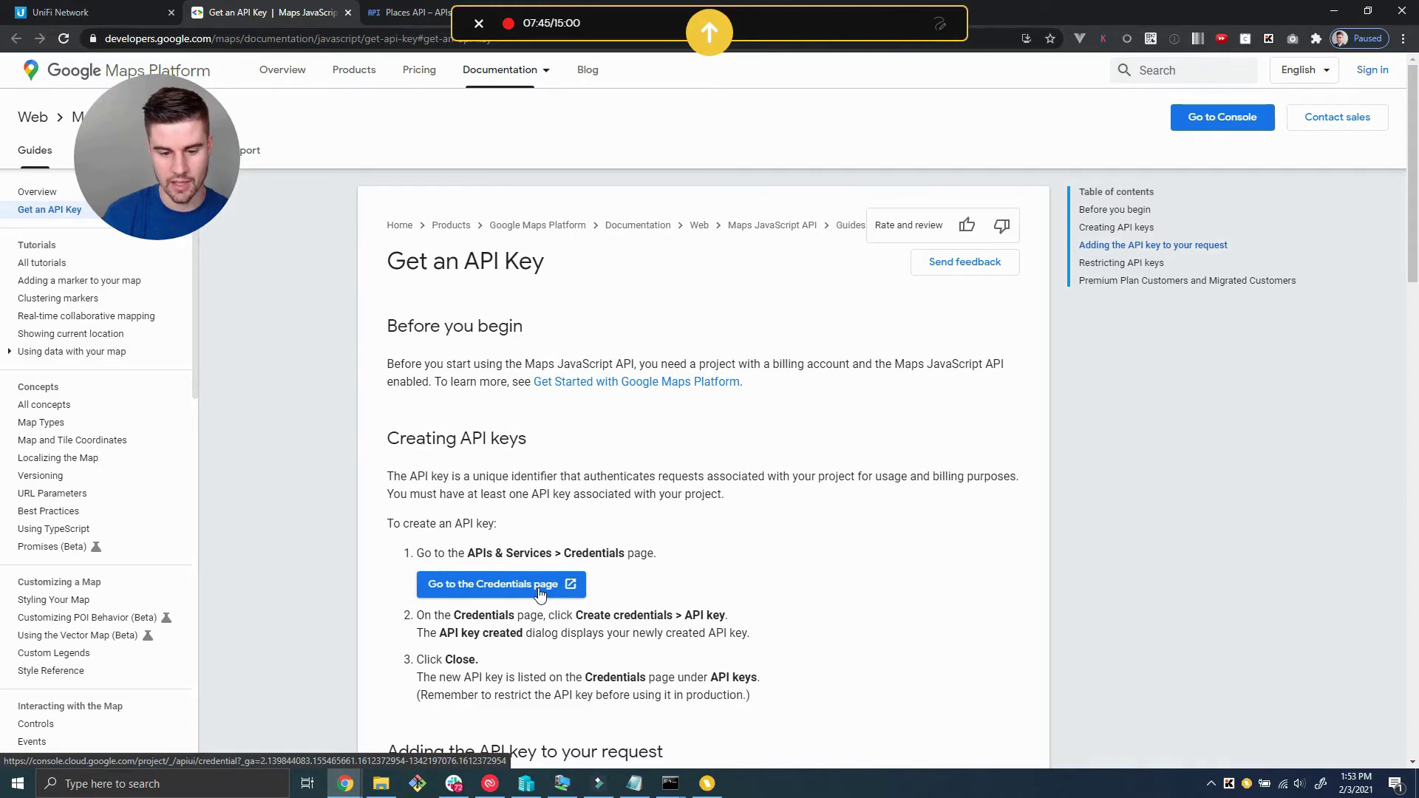
From the Credentials page, create API key 1 for HostiFi and copy it to the clipboard.
click(540, 592)
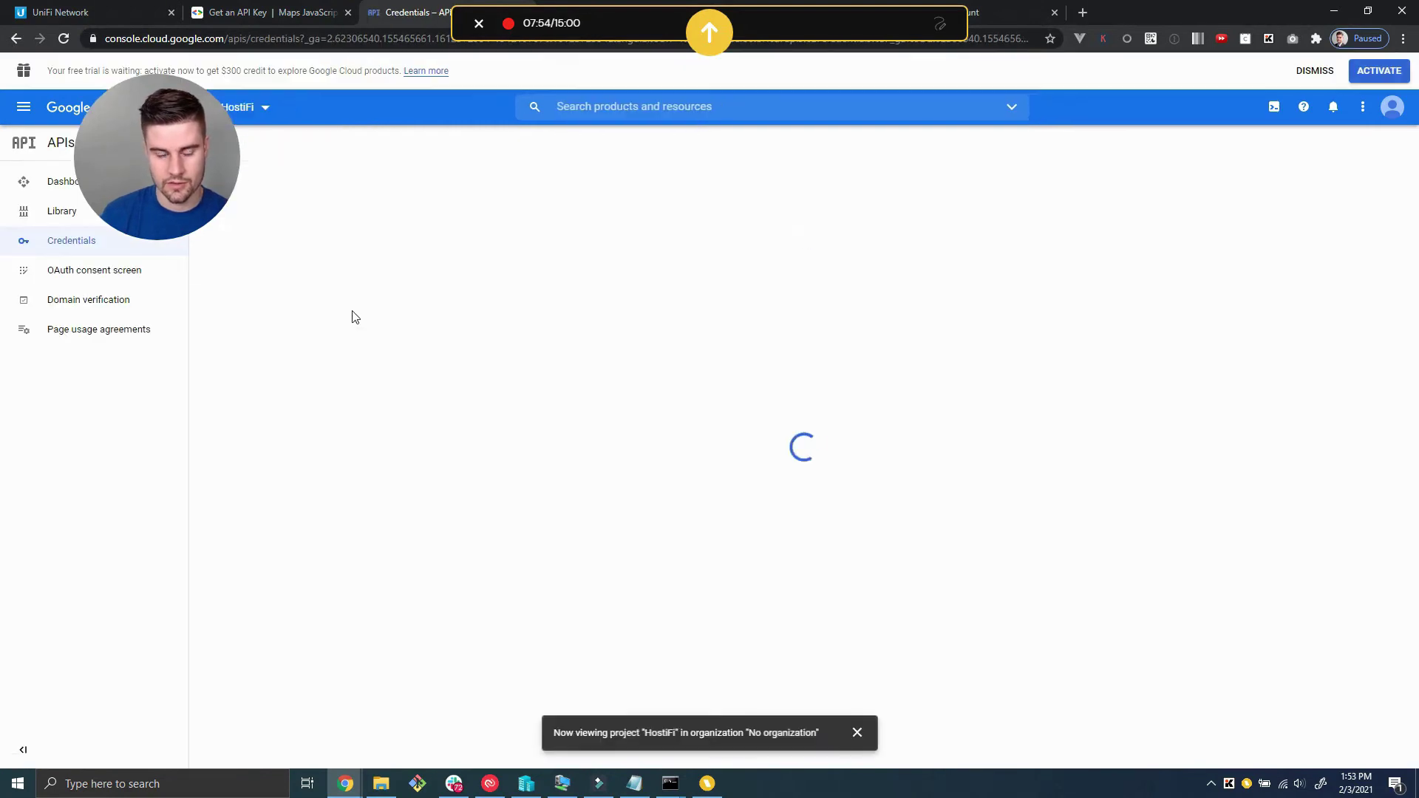
click(392, 144)
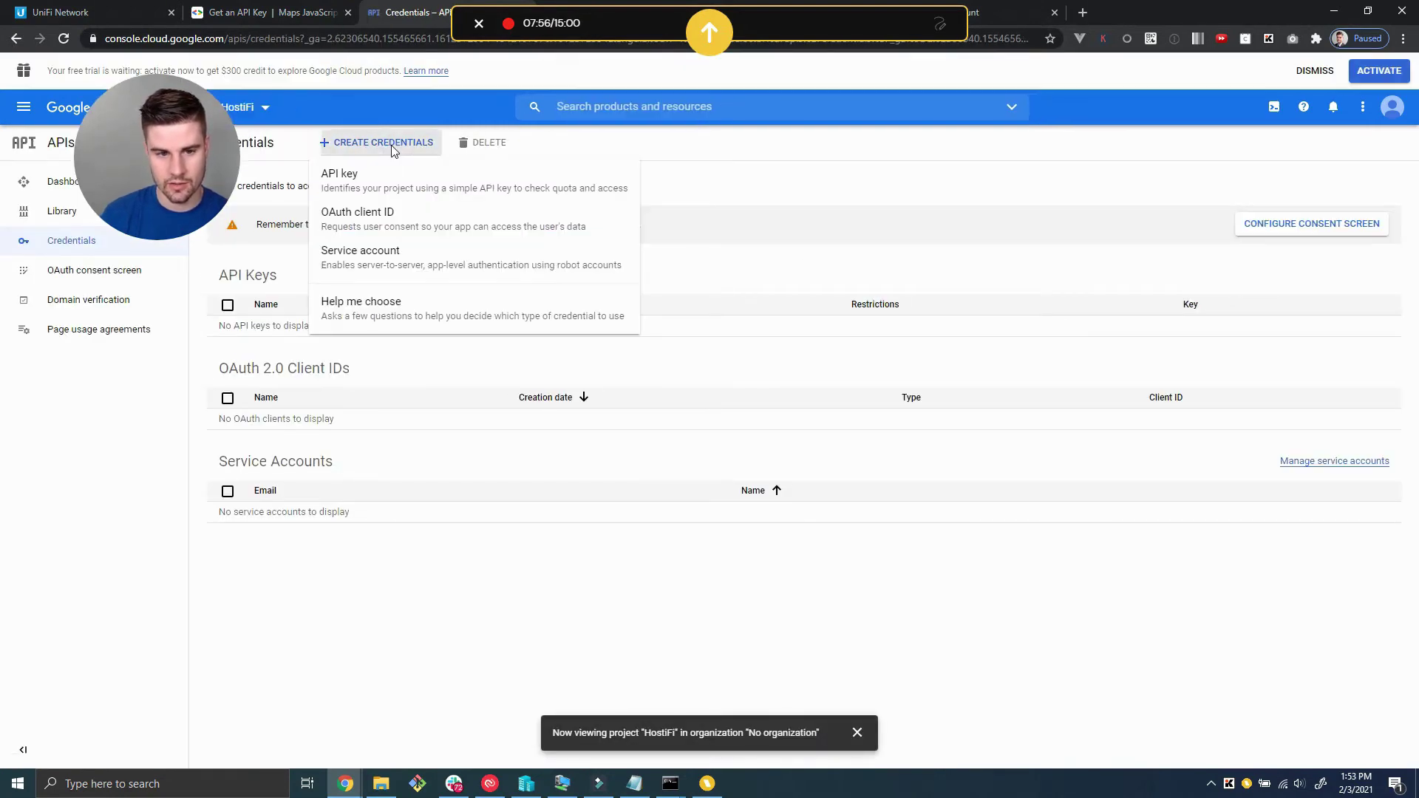
click(400, 182)
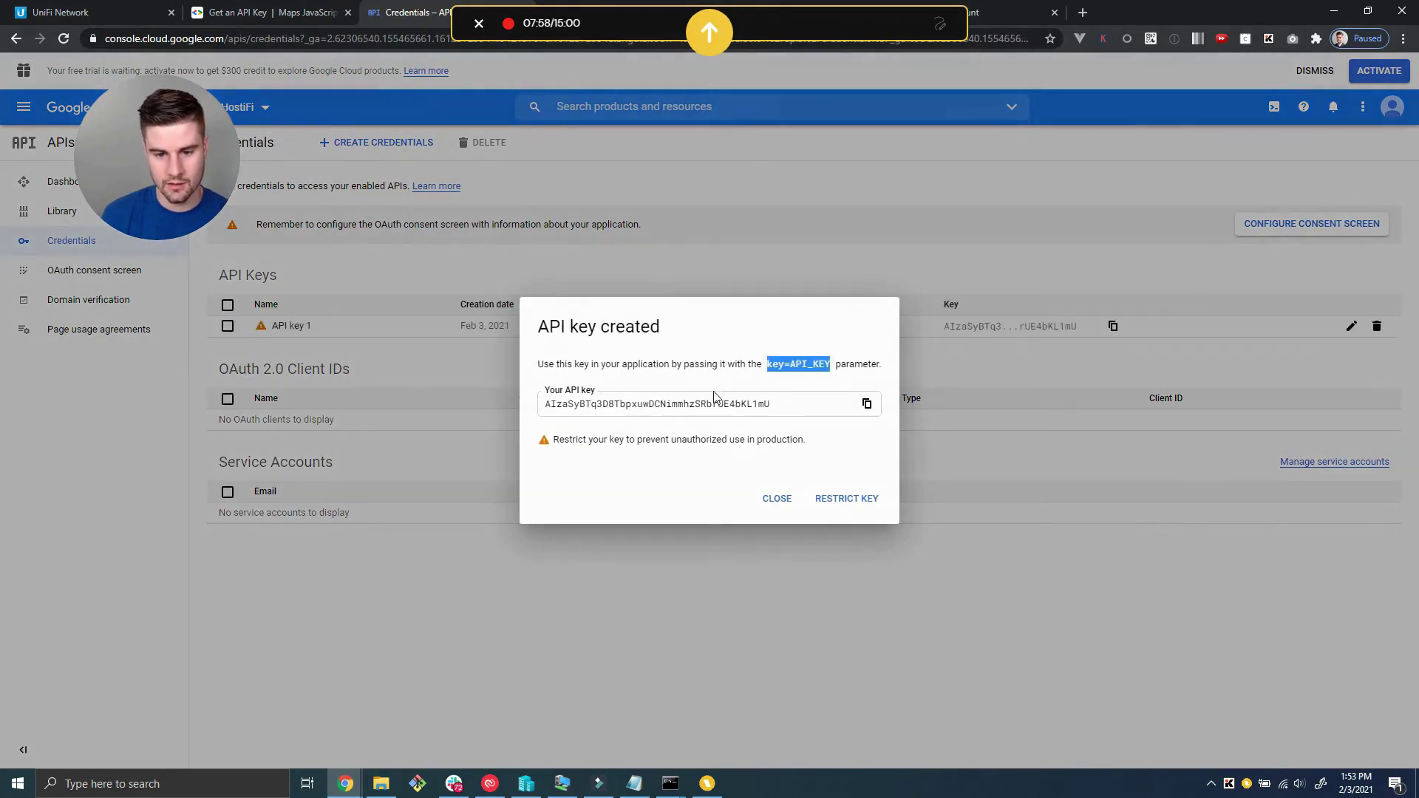
click(874, 406)
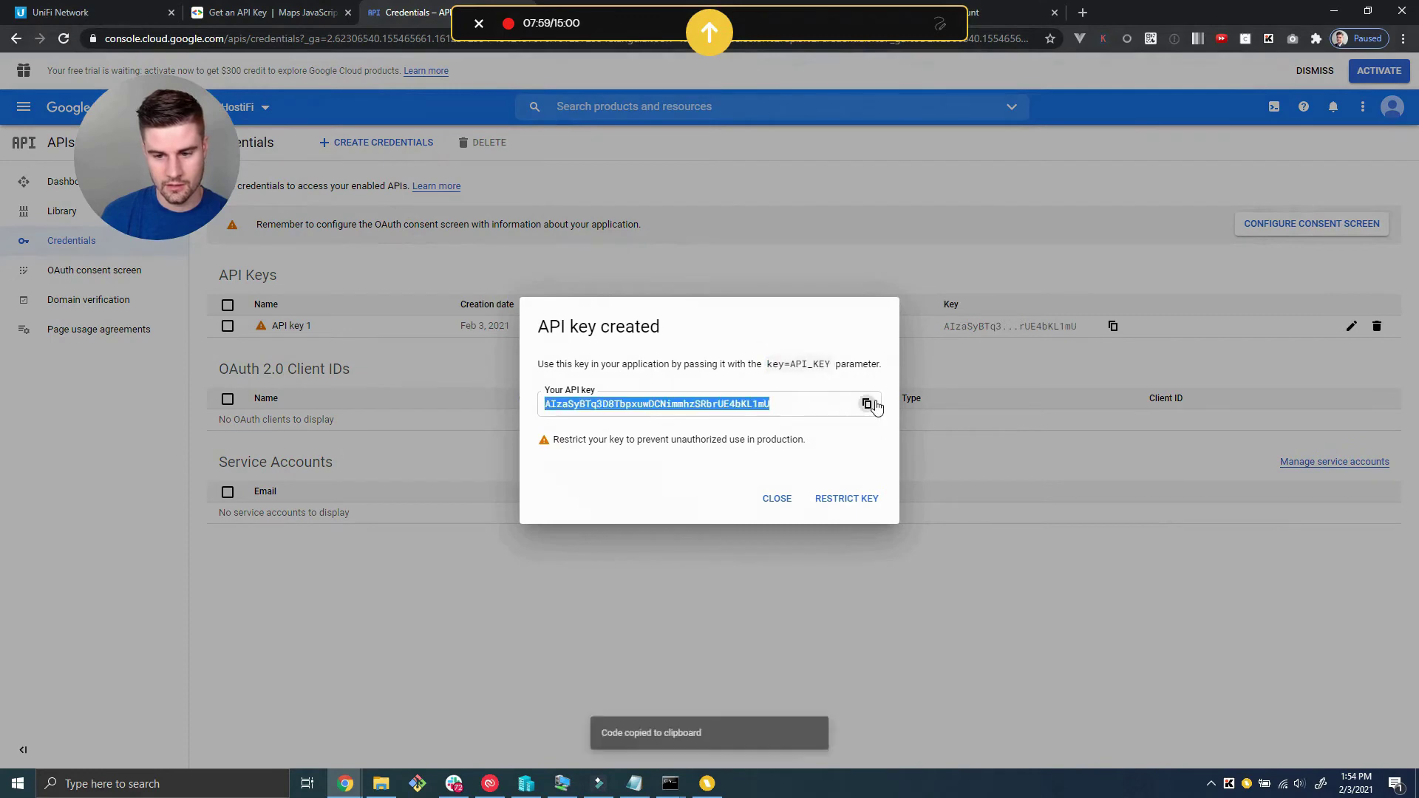
Restrict API key 1 to HTTP referrers, allowing the UniFi controller's domain.
click(847, 499)
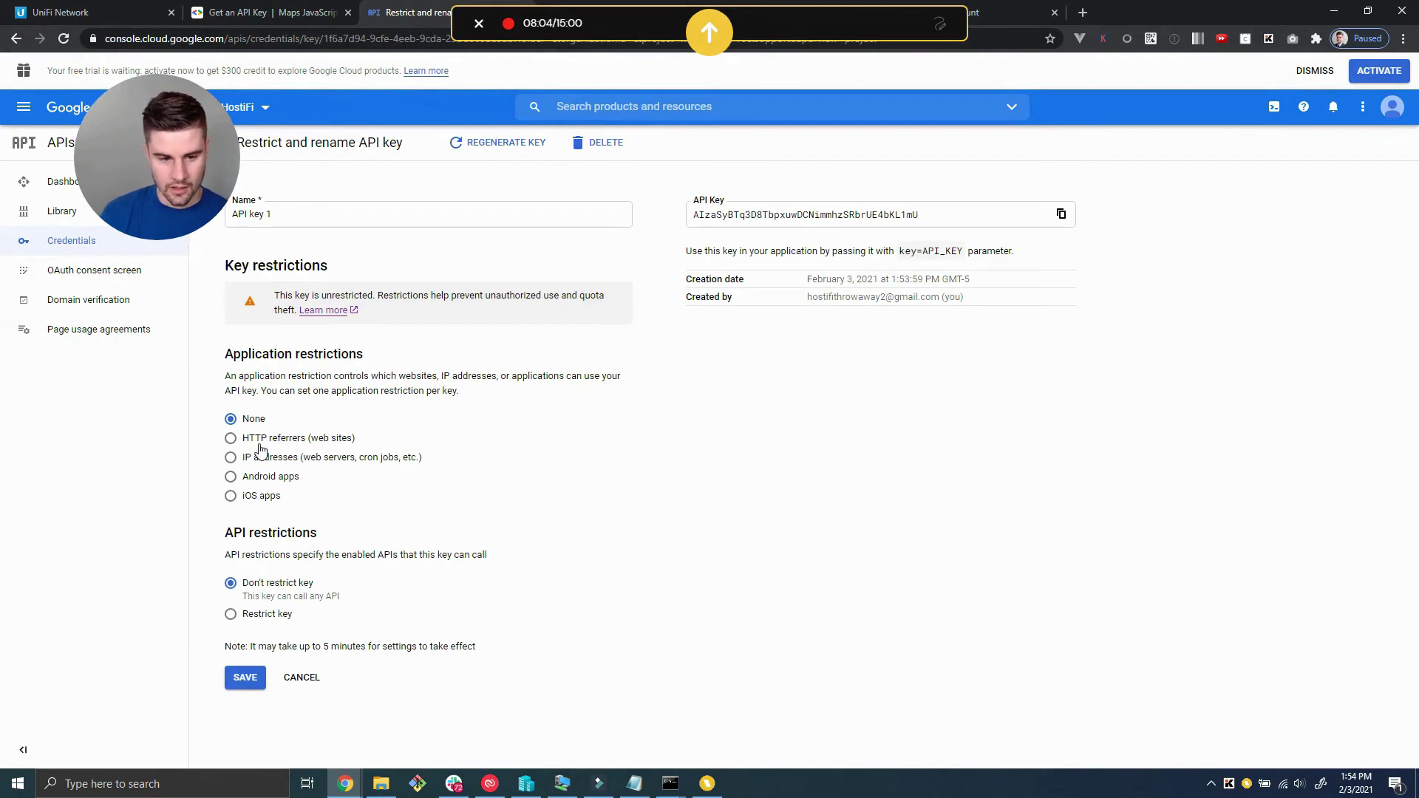
click(261, 444)
click(326, 649)
scroll(418, 548, down, 3)
text(unifi.rchase.com)
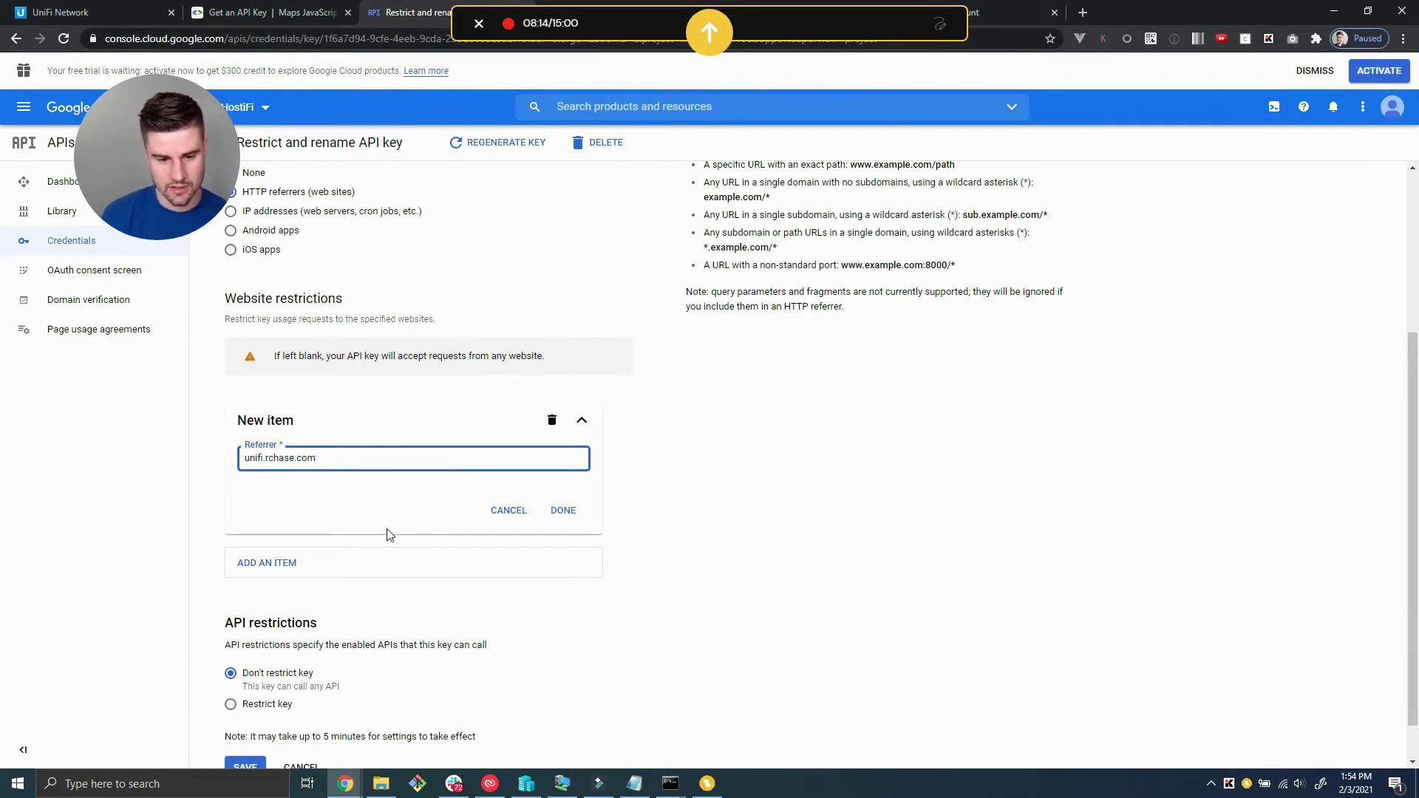
click(566, 511)
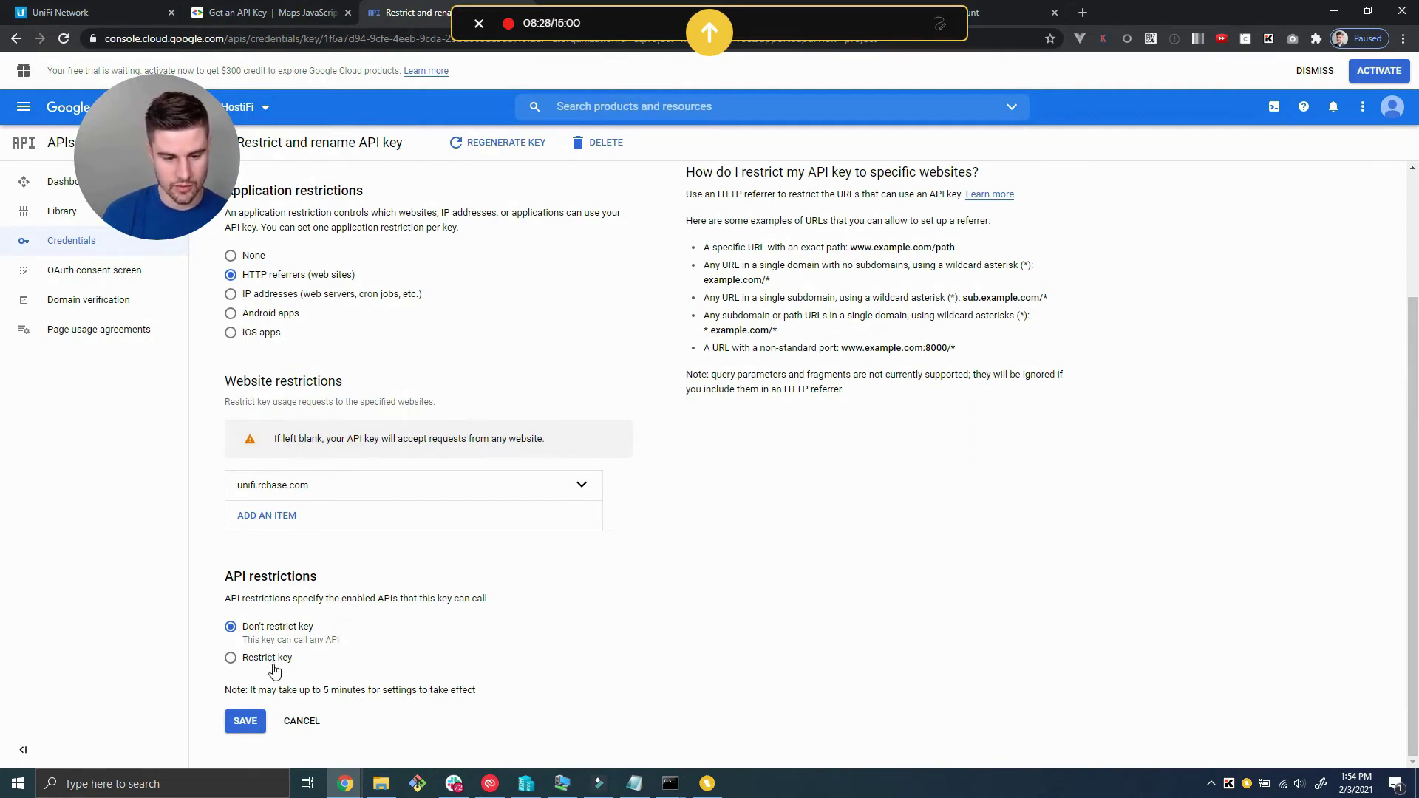
Limit the key to Maps Elevation, Maps JavaScript, Places and Geocoding APIs.
click(281, 669)
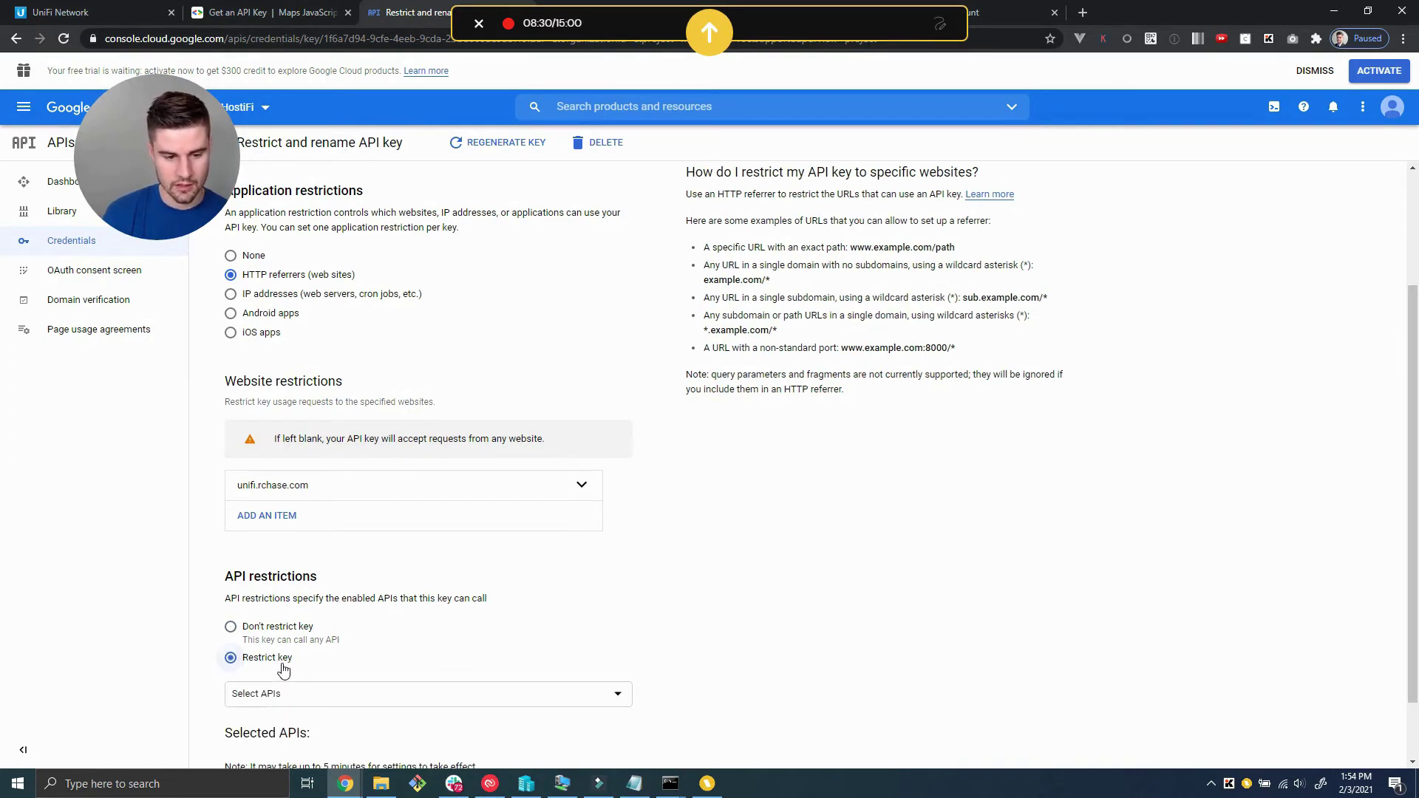
click(338, 695)
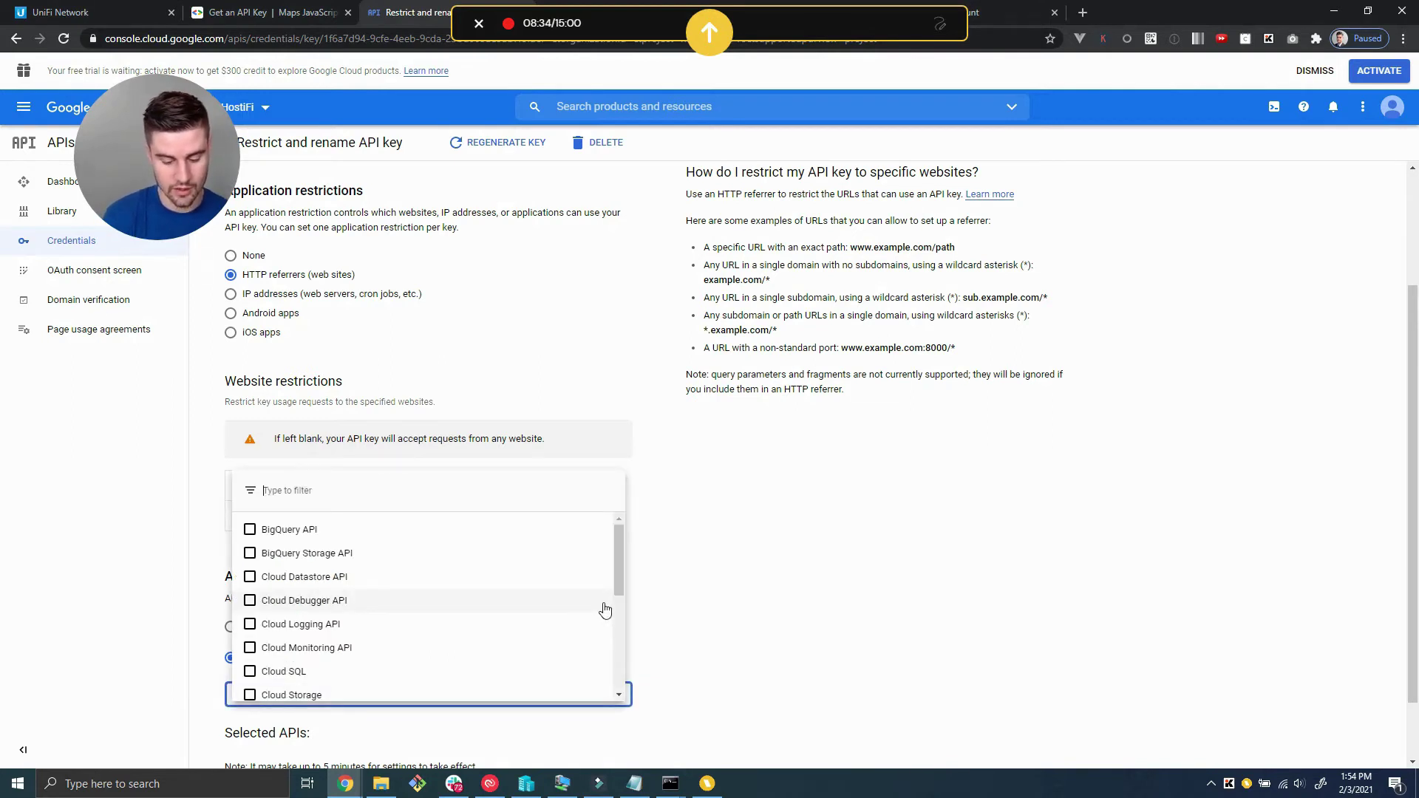
text(ma)
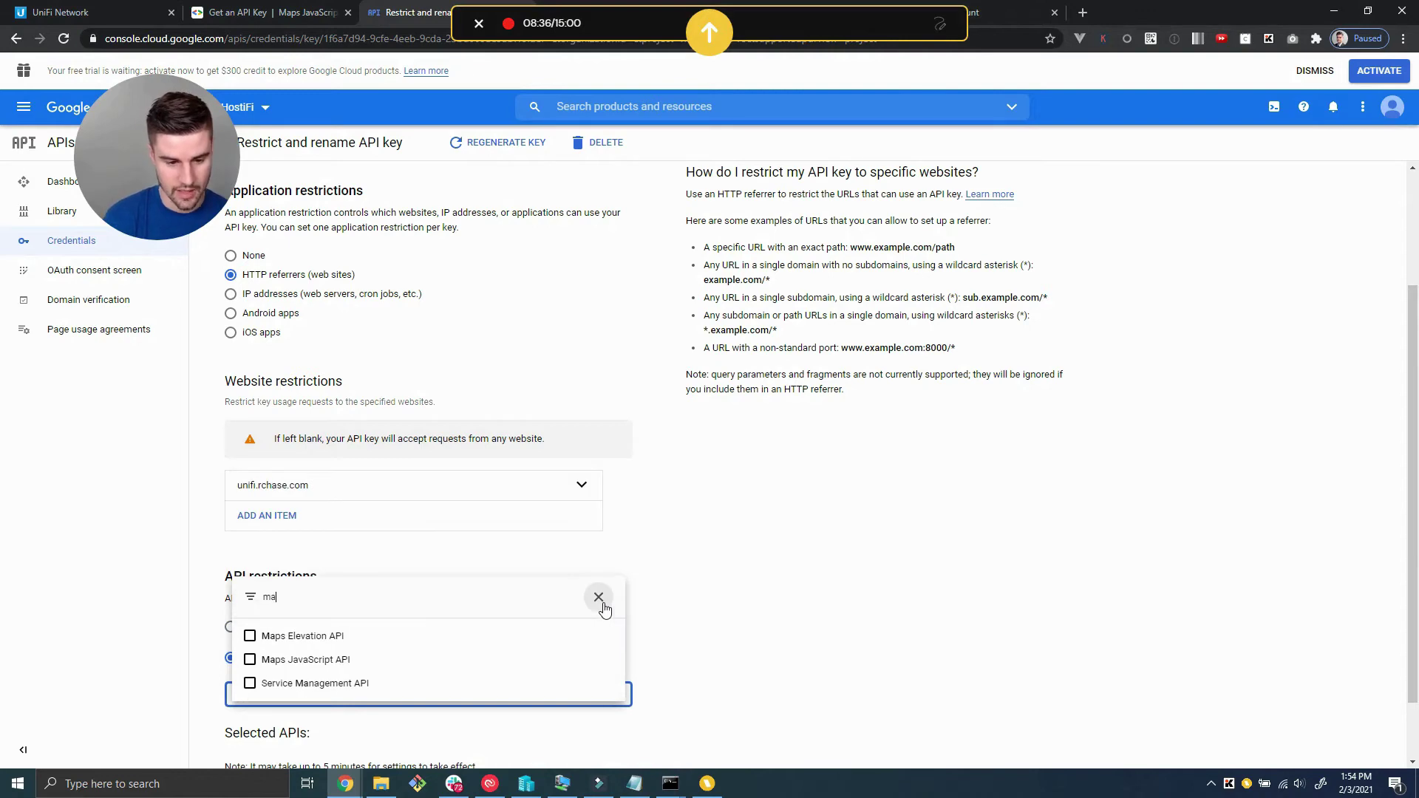
click(250, 636)
click(250, 662)
click(255, 700)
click(268, 699)
key(ctrl+a)
text(plac)
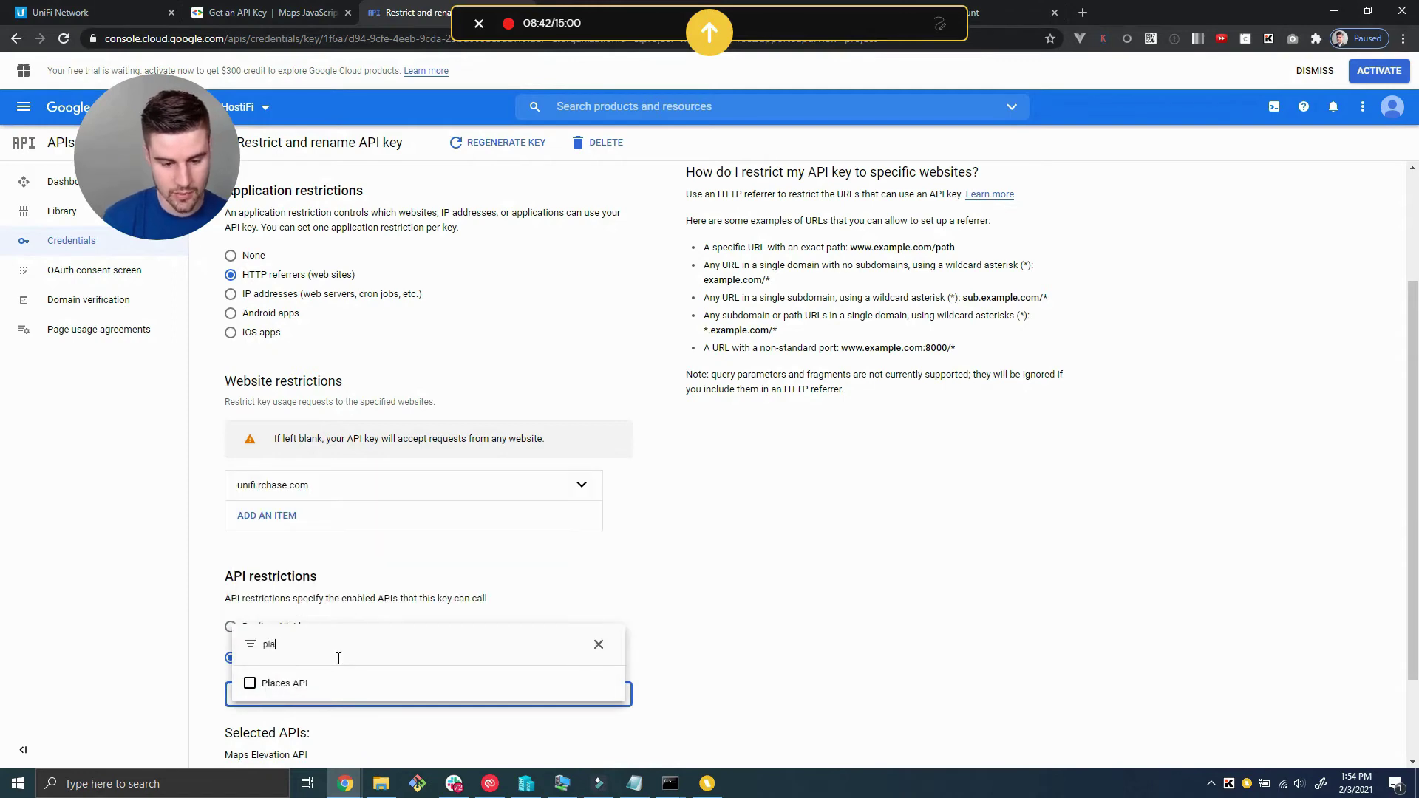
click(383, 686)
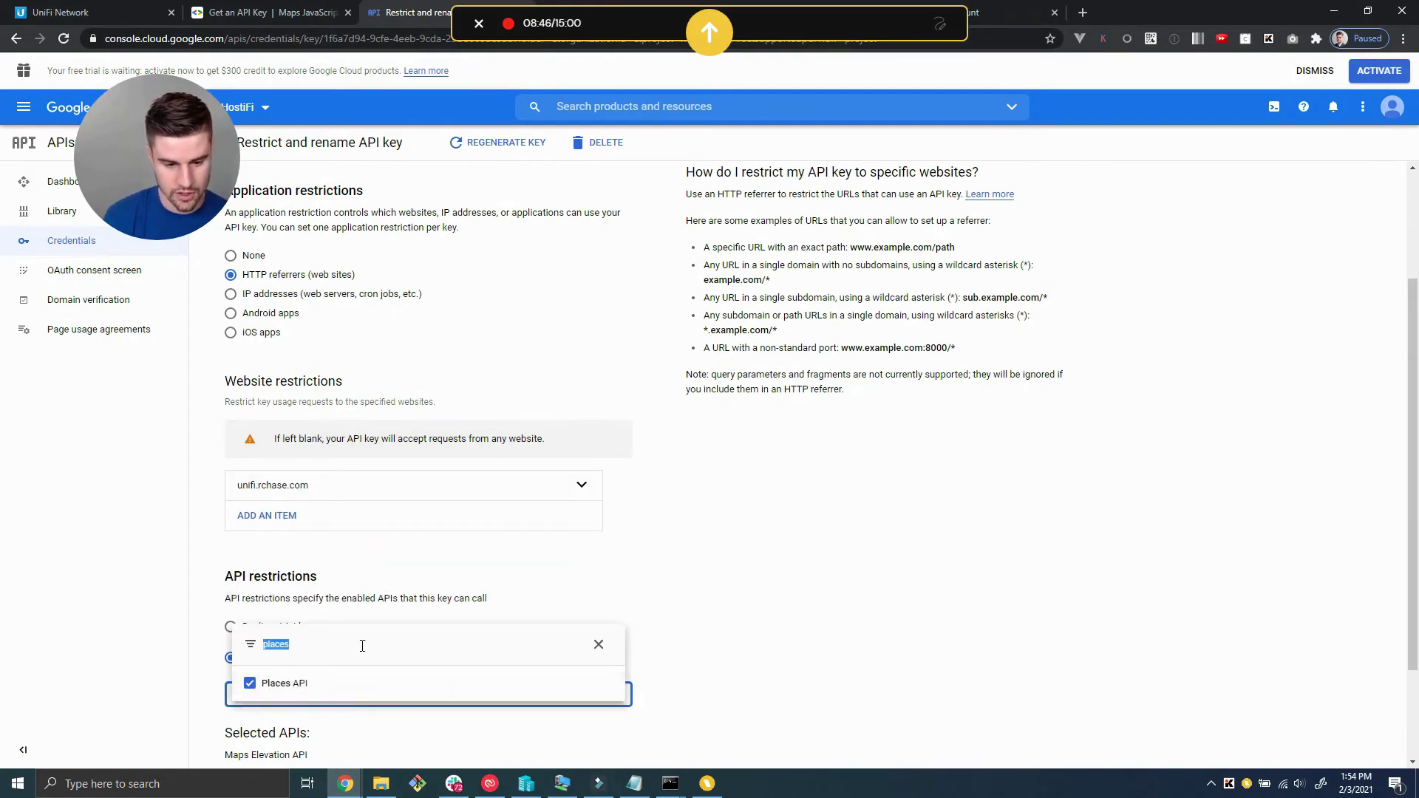
text(geoc)
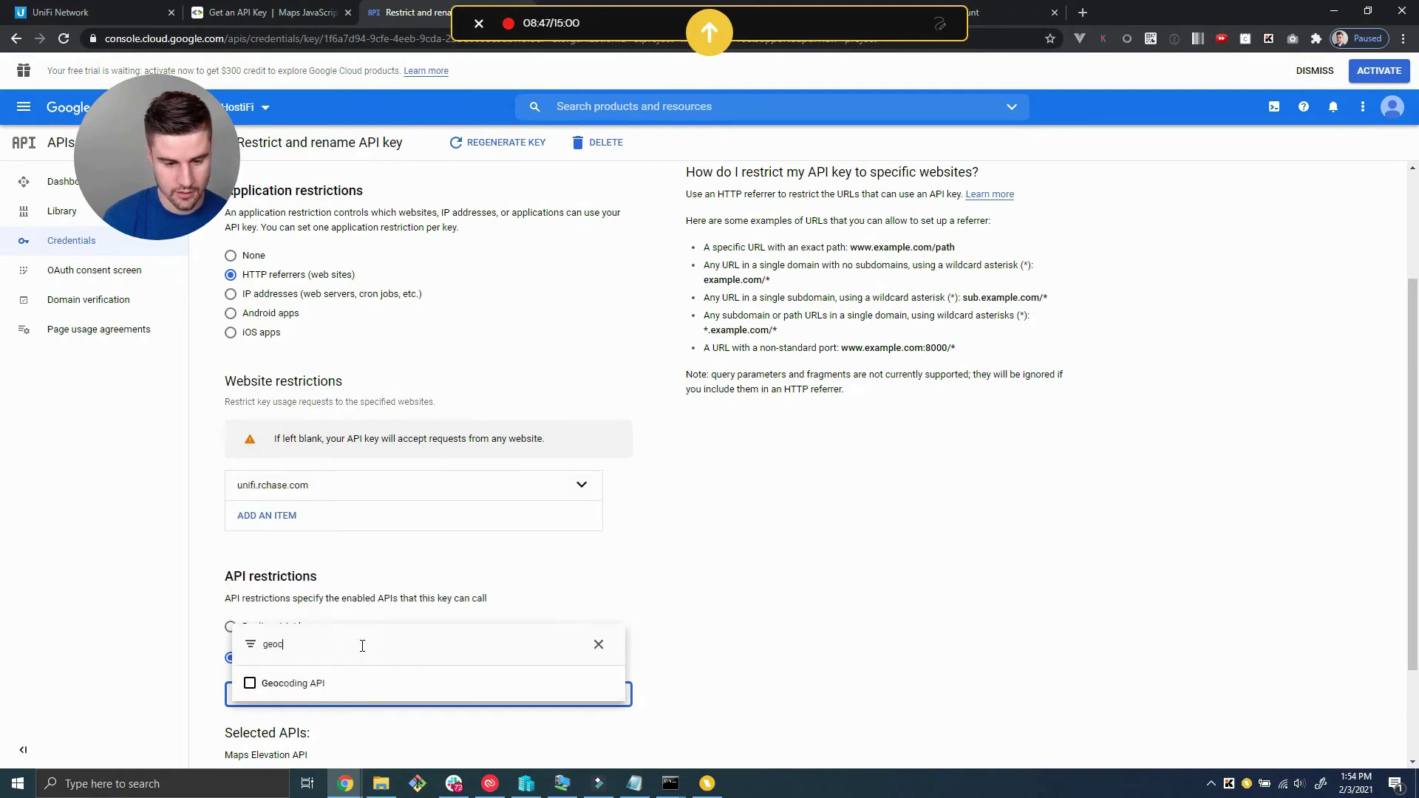
click(536, 691)
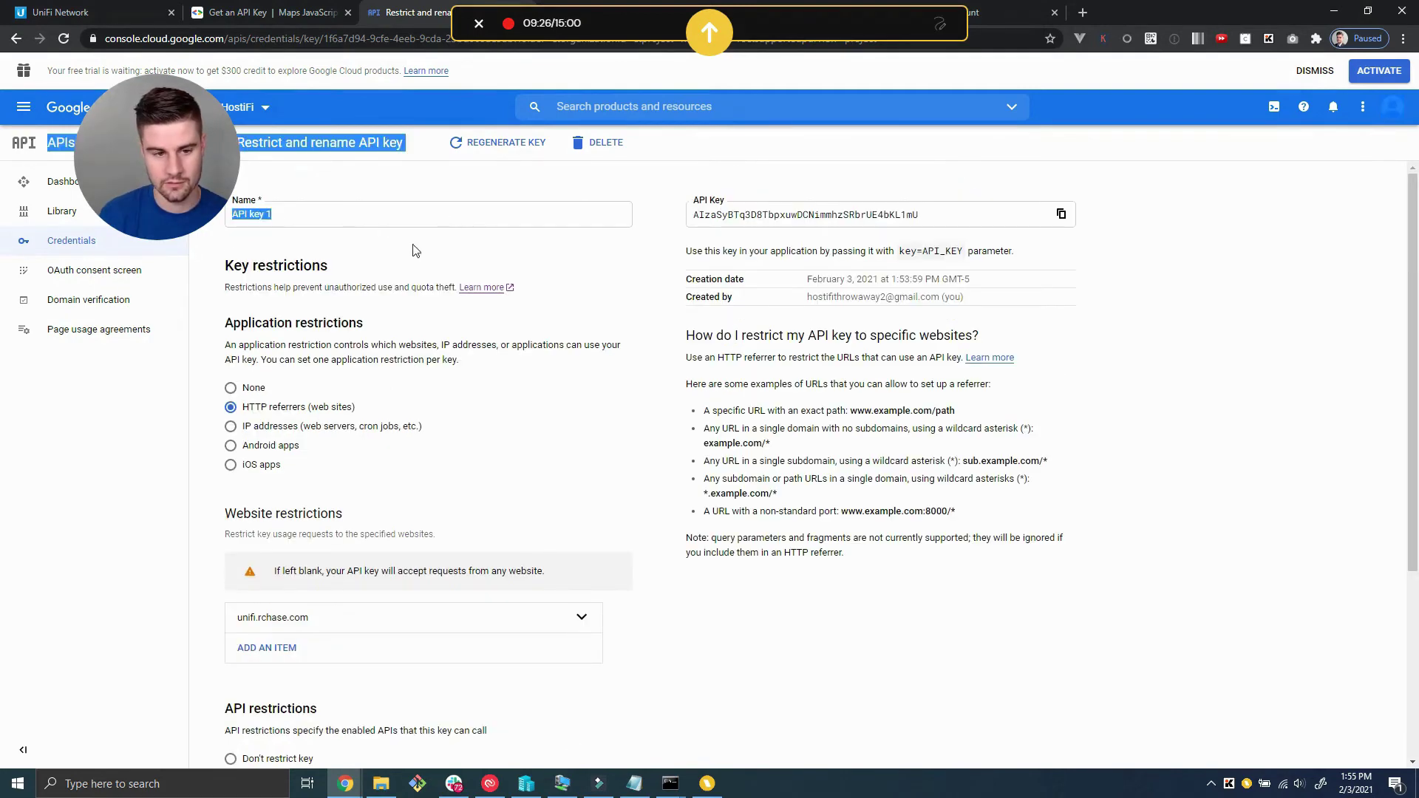
Rename the key after the controller's domain and save it.
click(336, 216)
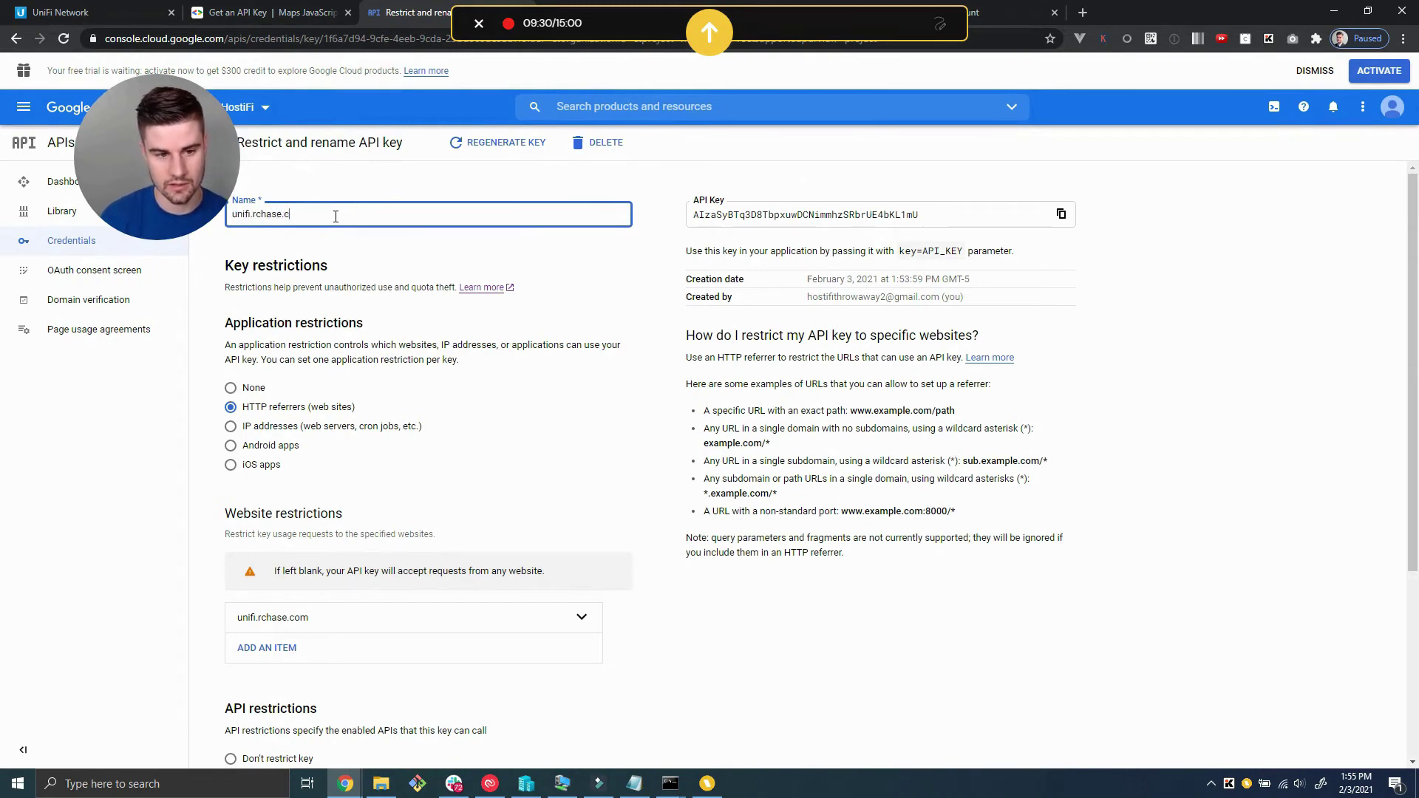
scroll(253, 687, down, 4)
click(247, 722)
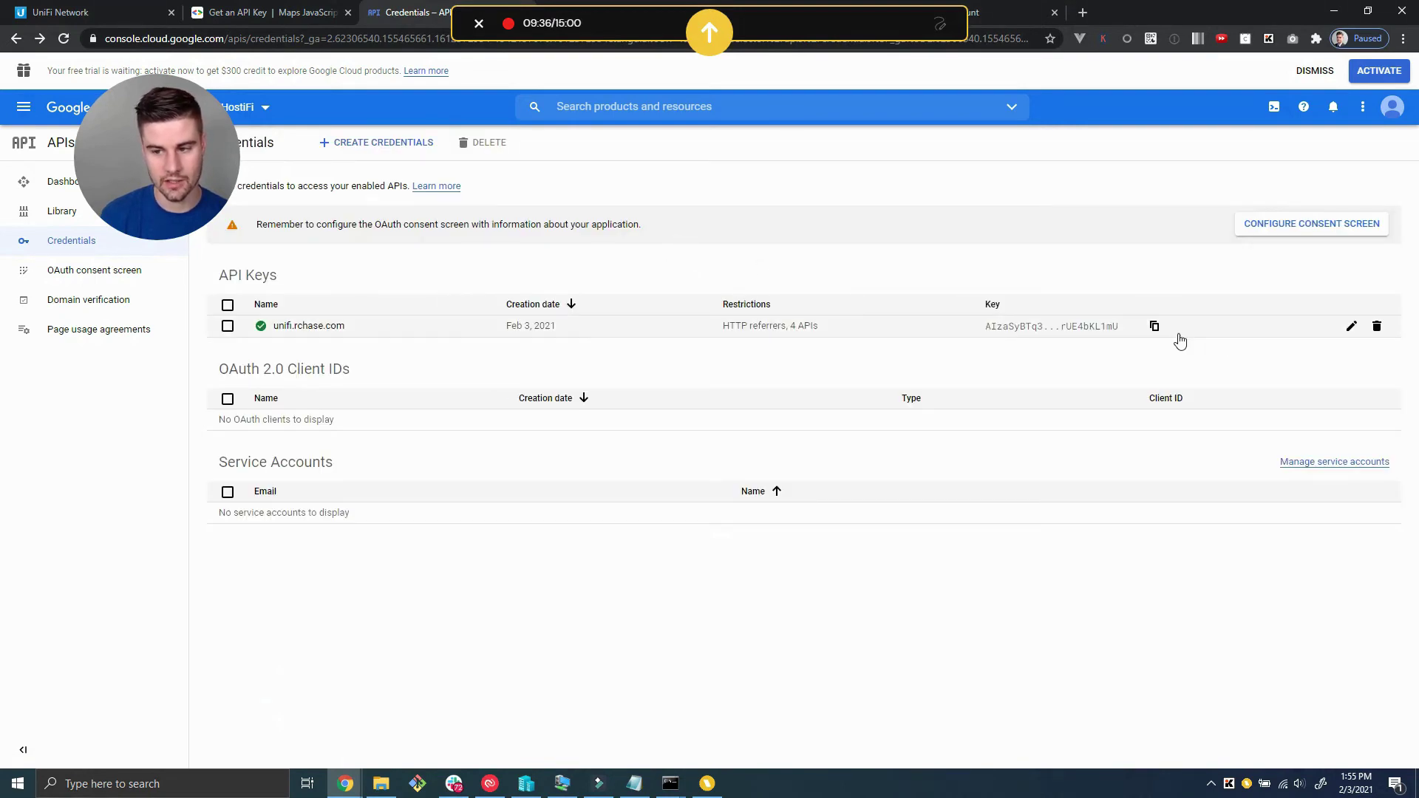
Paste the copied API key into UniFi's Controller settings Google Maps API Key field, apply, and view the Floorplan.
click(1155, 326)
click(50, 8)
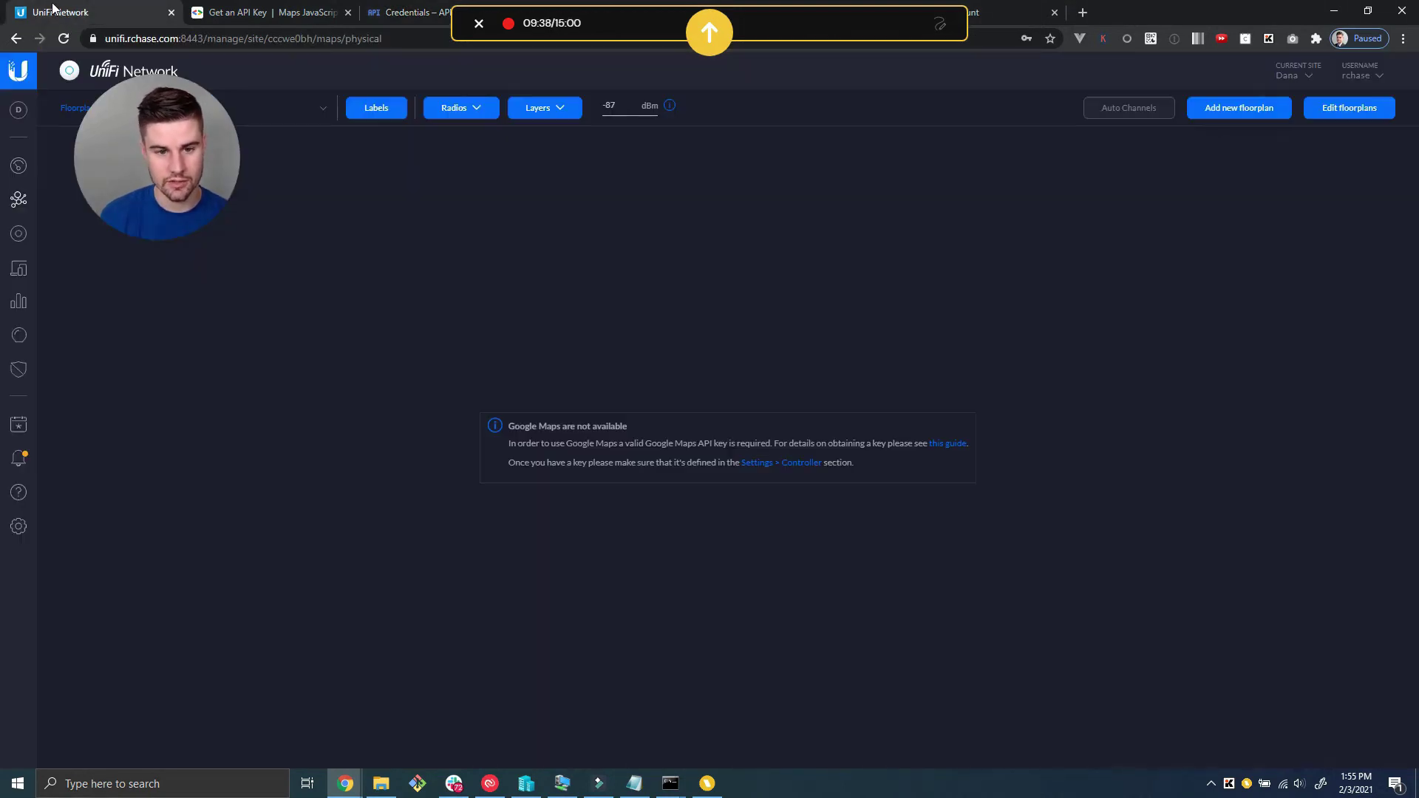
click(19, 526)
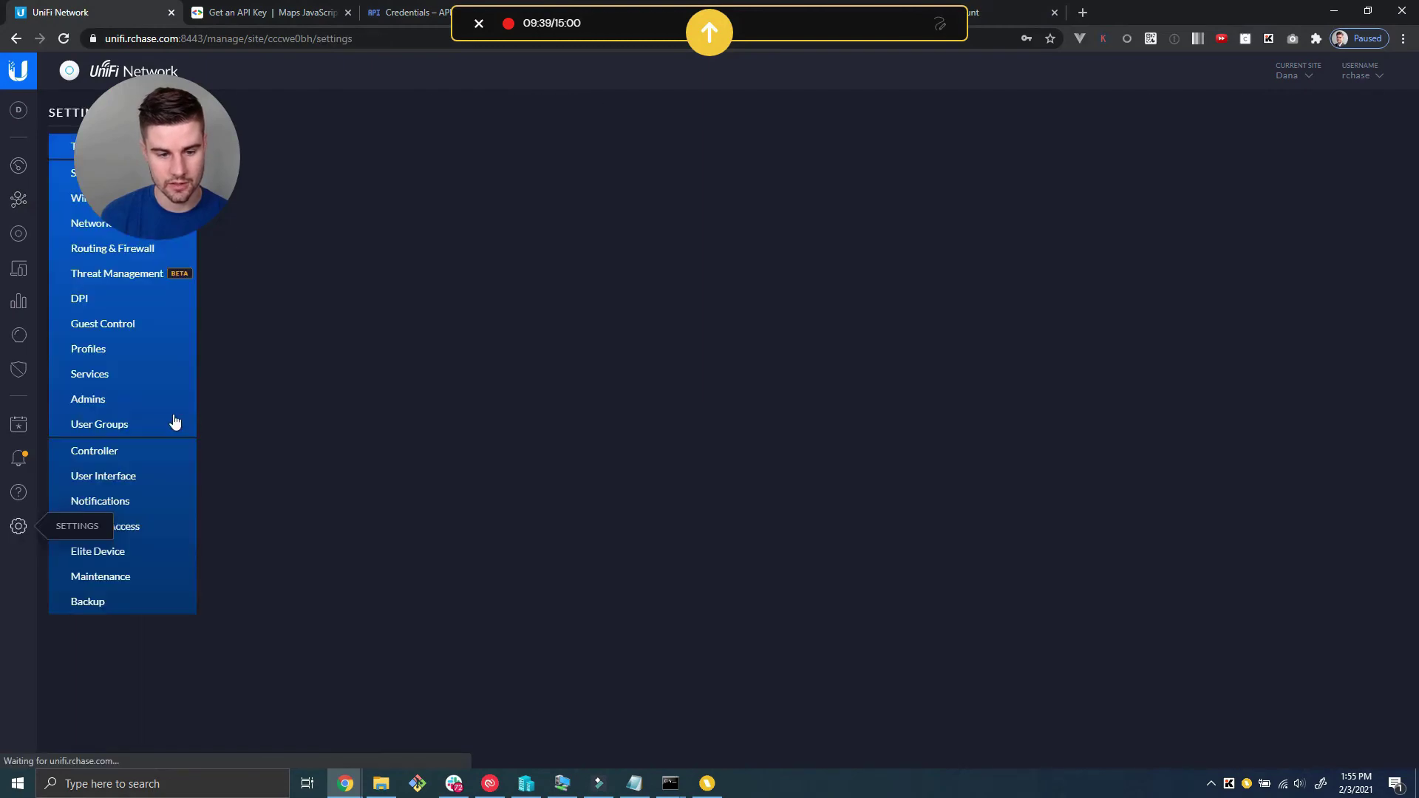
click(131, 450)
click(427, 608)
key(ctrl+v)
scroll(283, 764, down, 5)
click(281, 750)
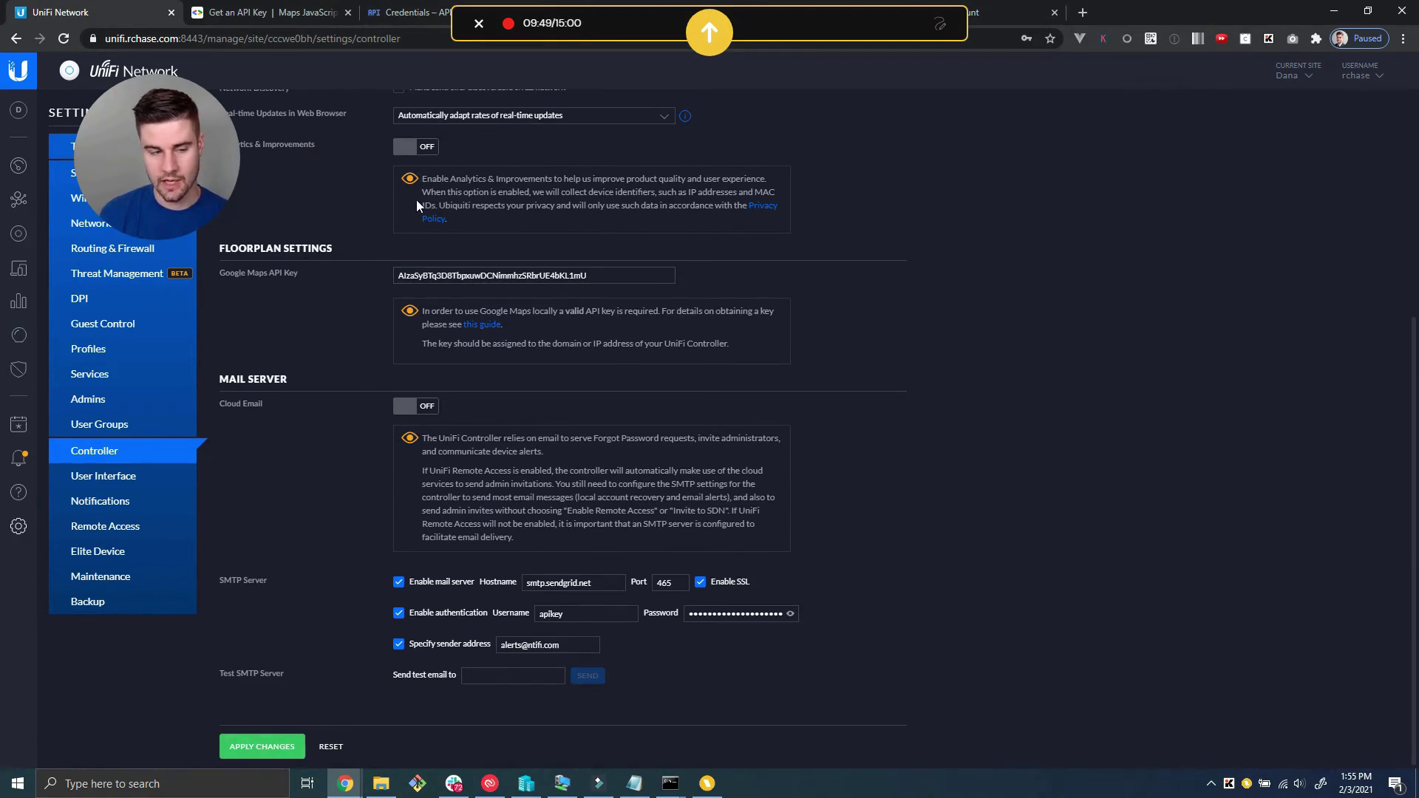
click(28, 209)
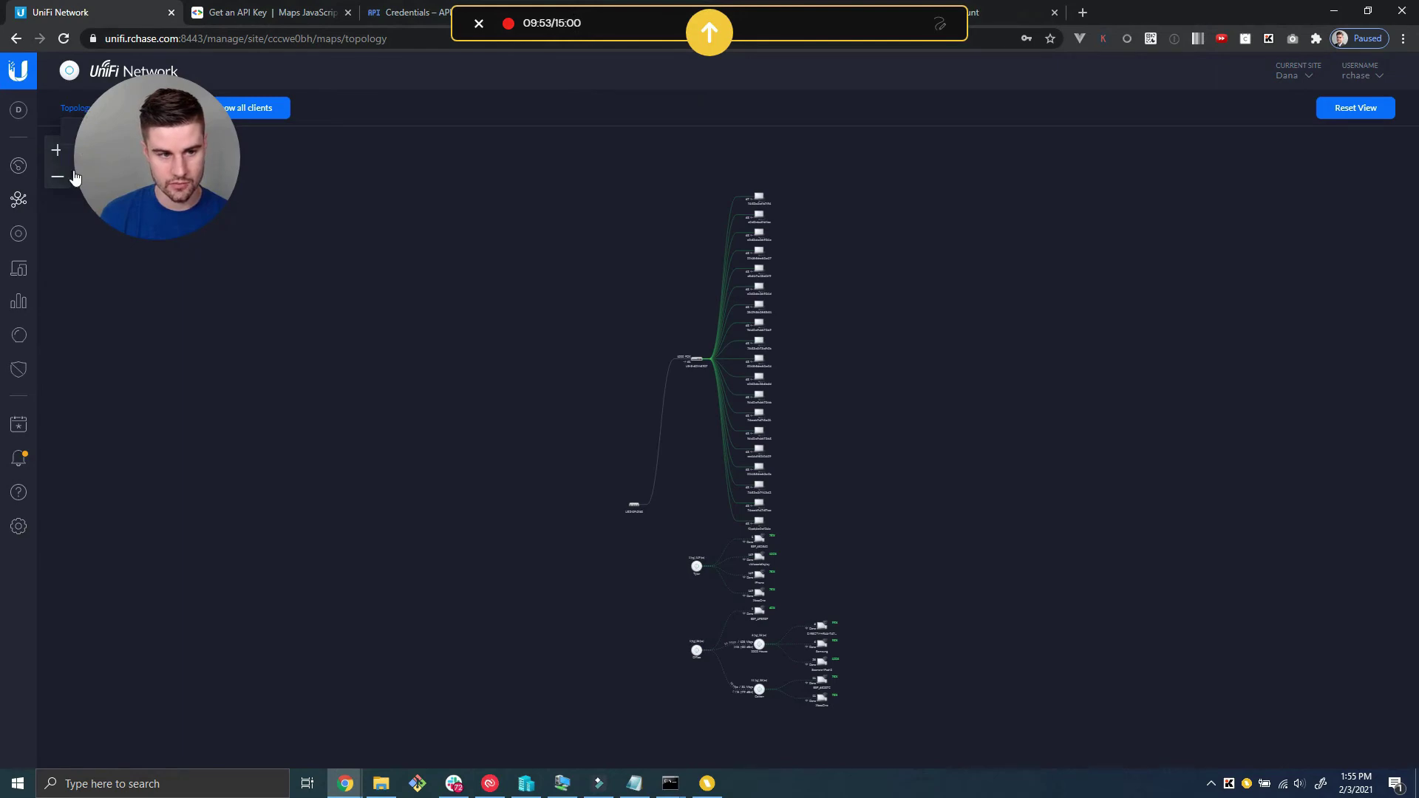
click(301, 133)
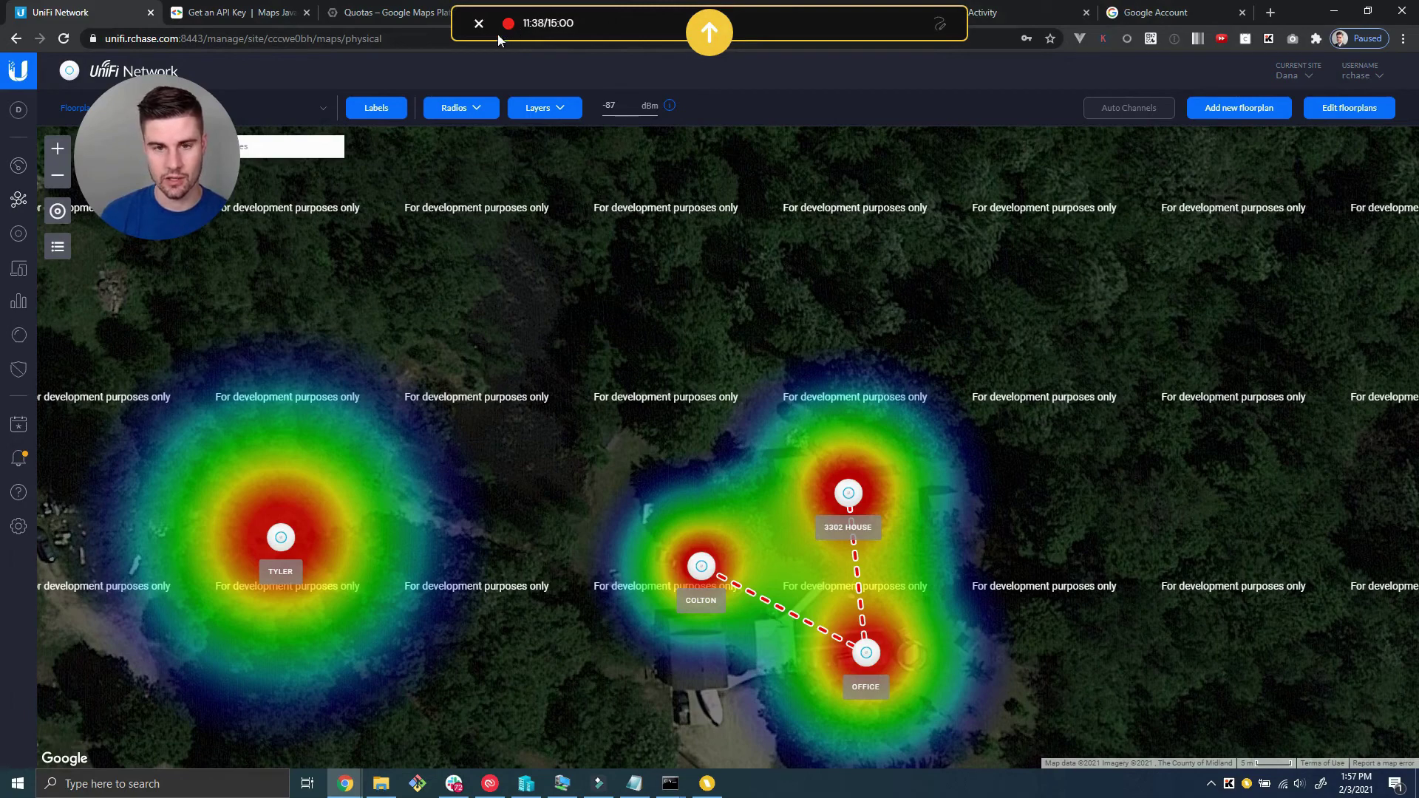
click(385, 12)
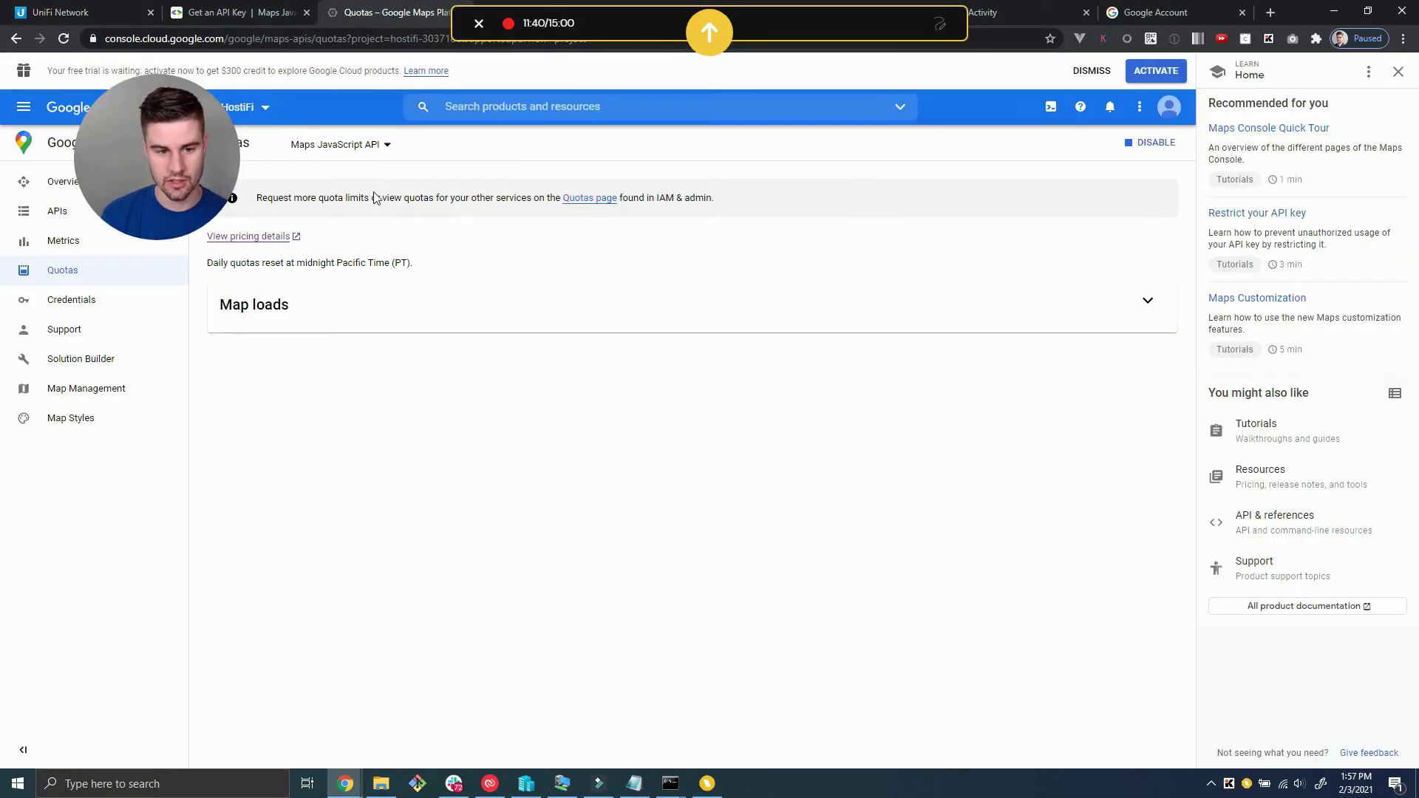
click(280, 235)
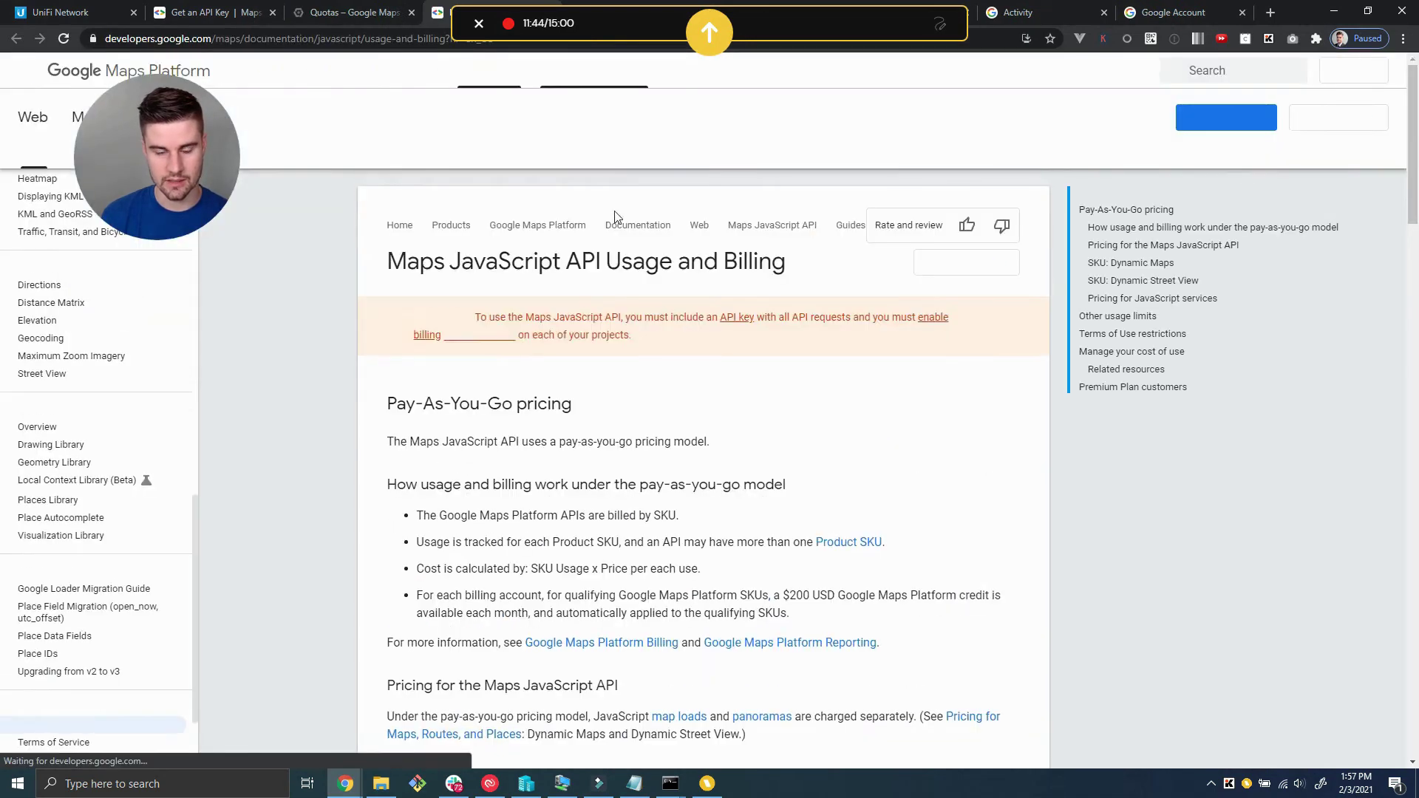
scroll(619, 258, down, 6)
scroll(618, 258, down, 4)
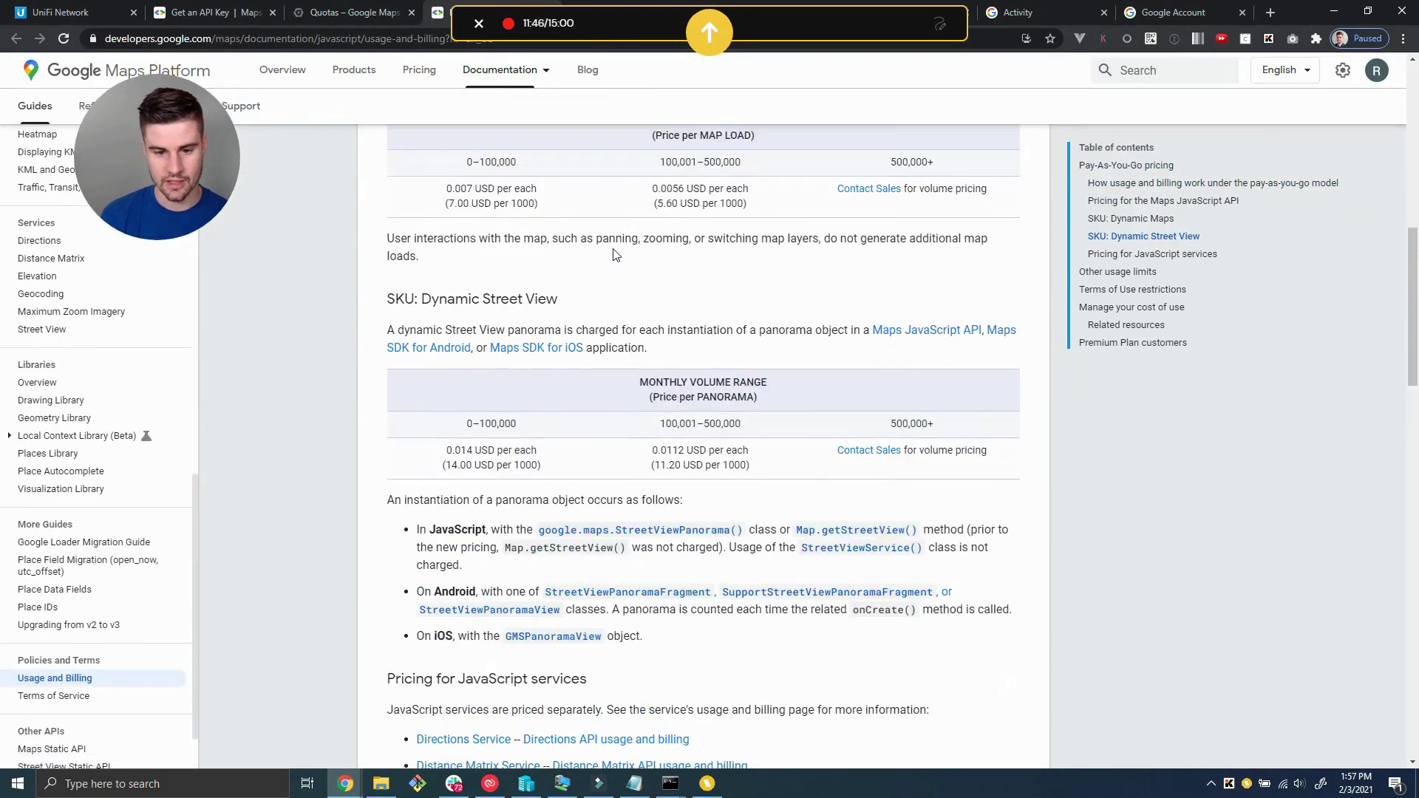
scroll(600, 238, up, 3)
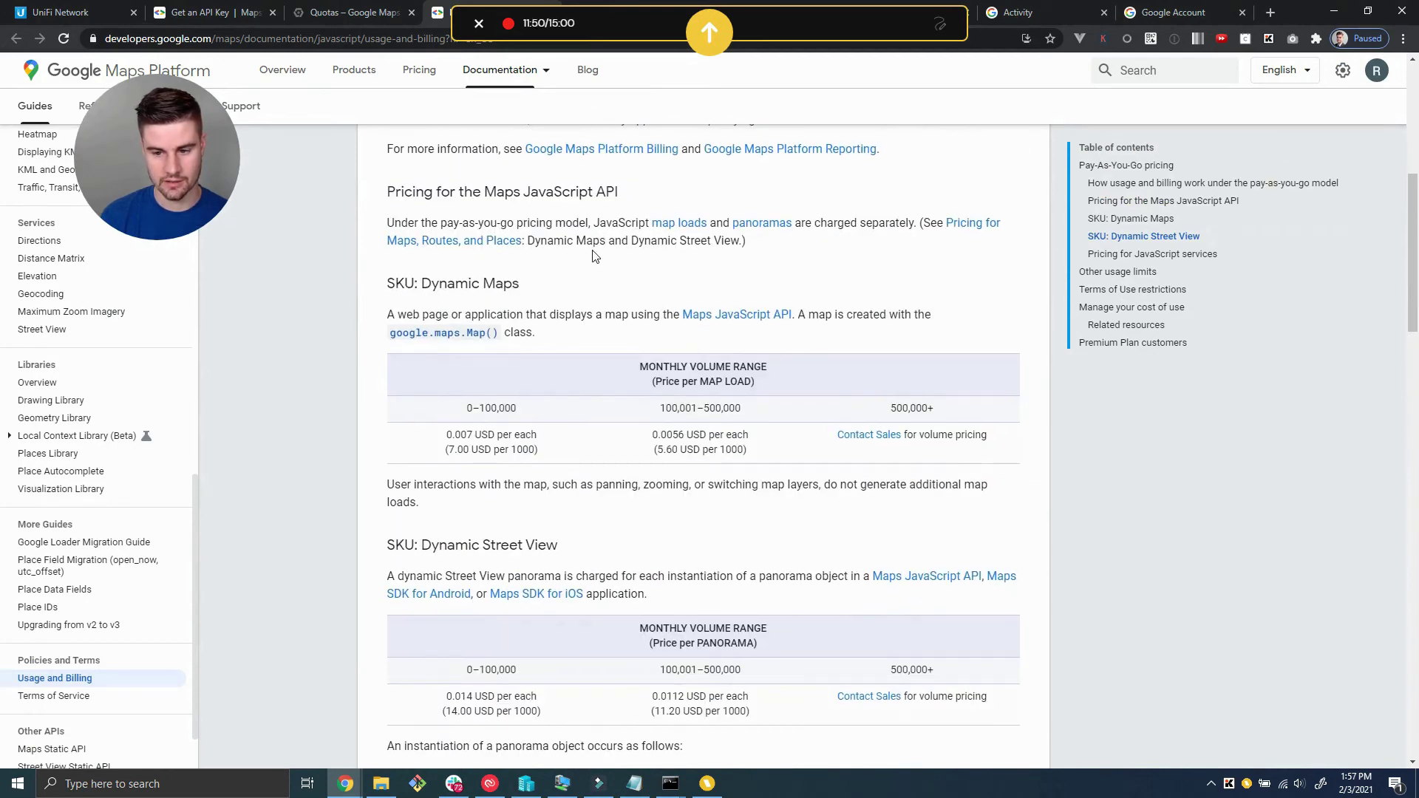
click(317, 12)
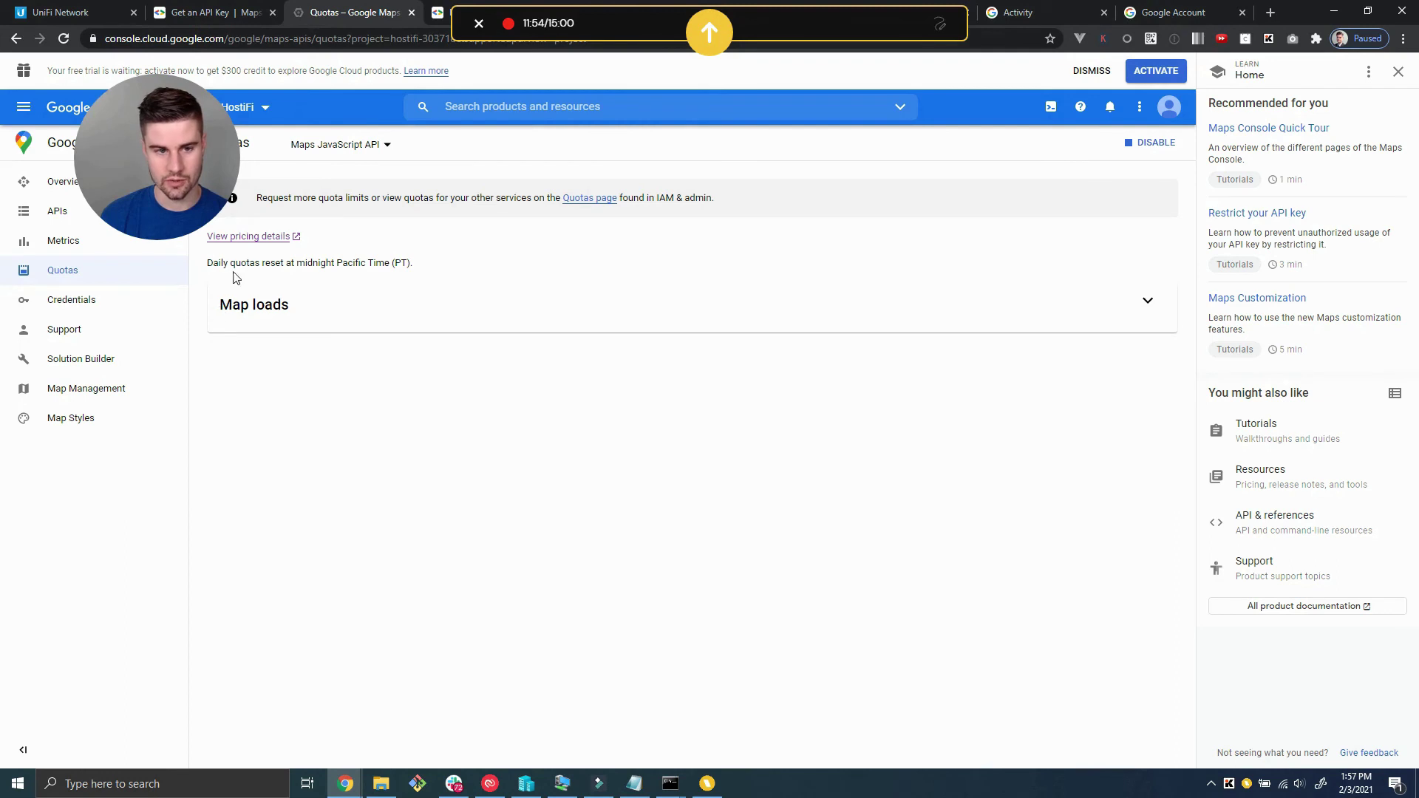
Go from the Cloud Console home to the HostiFi project's Billing page.
click(77, 112)
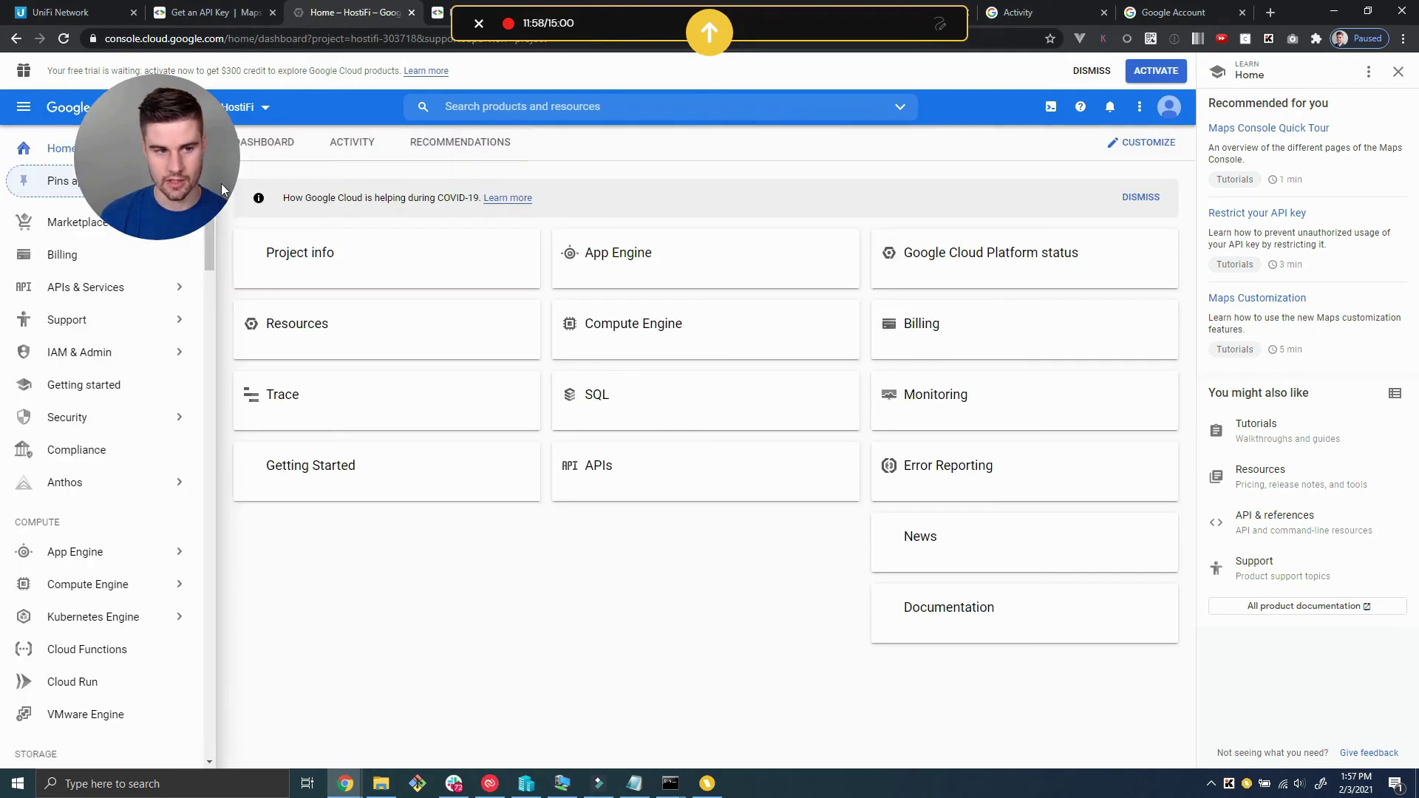
click(265, 111)
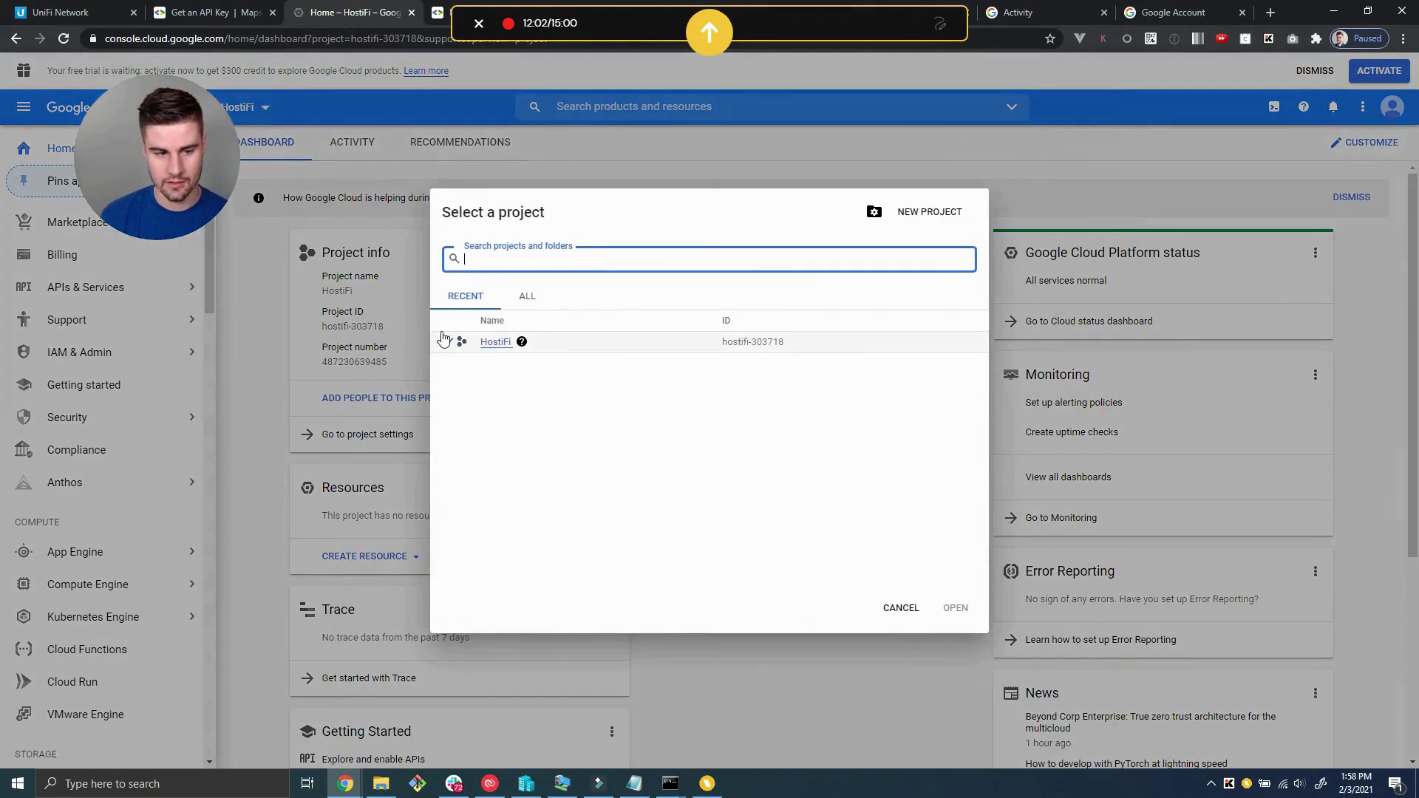
click(74, 254)
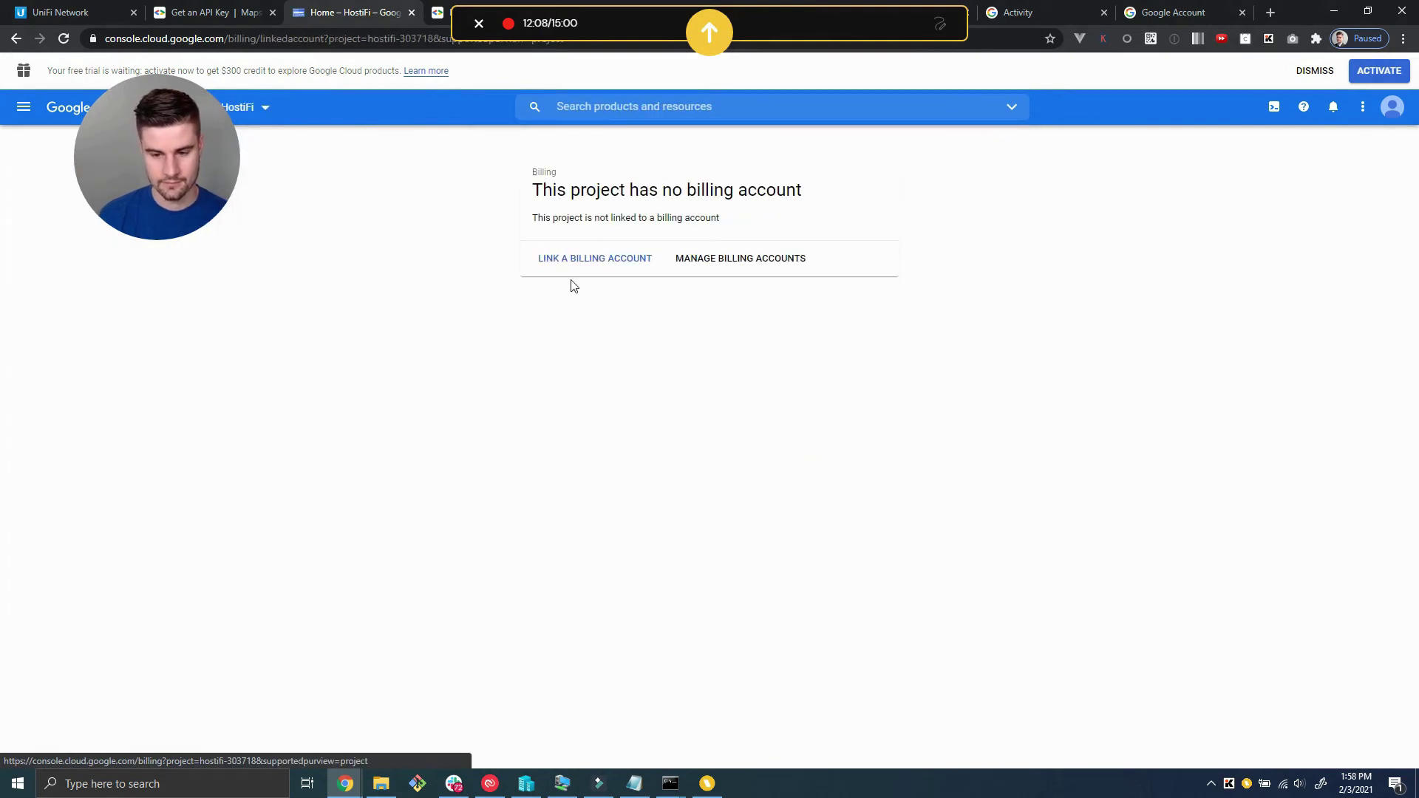
Link the project to a newly created billing account, accepting the free-trial terms.
click(650, 267)
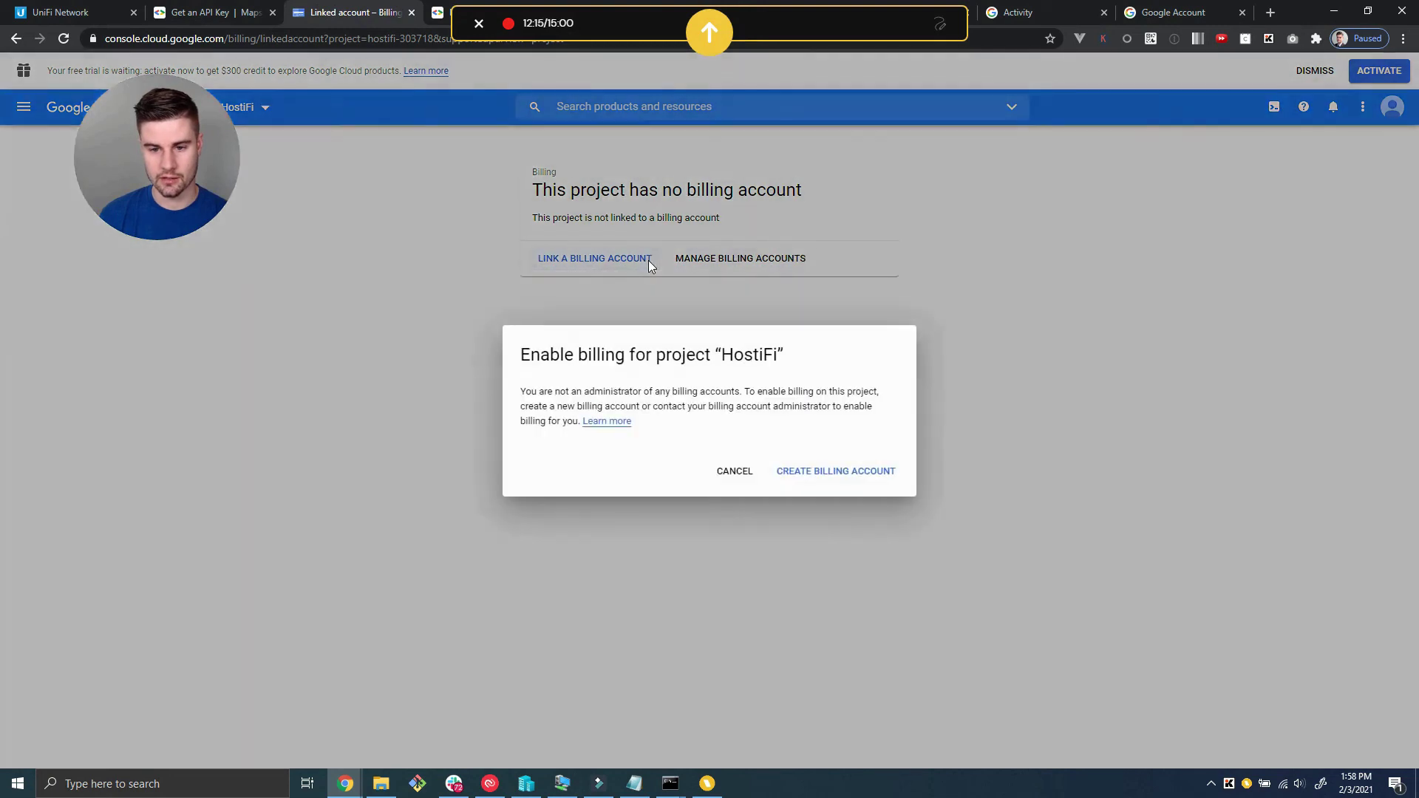
click(868, 479)
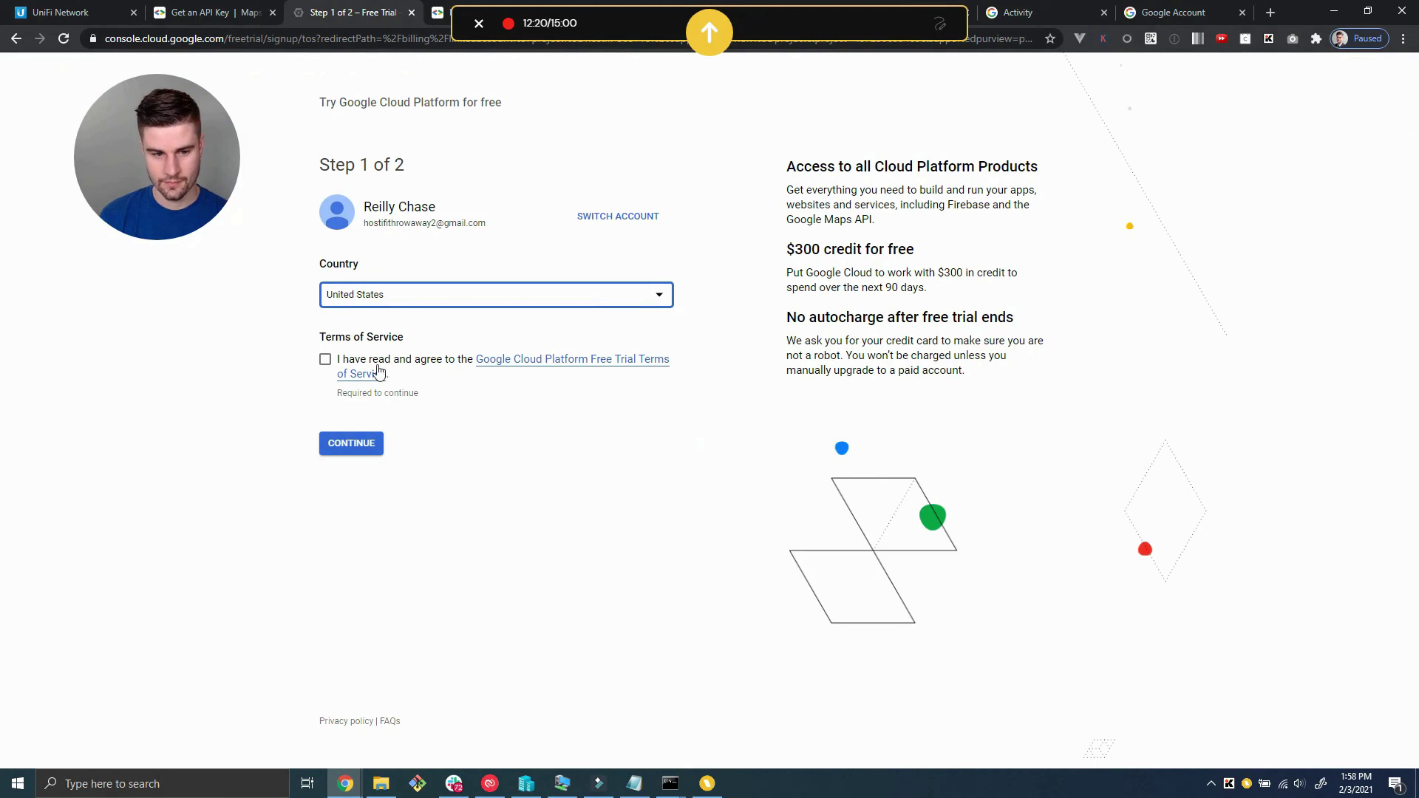
click(374, 360)
click(352, 443)
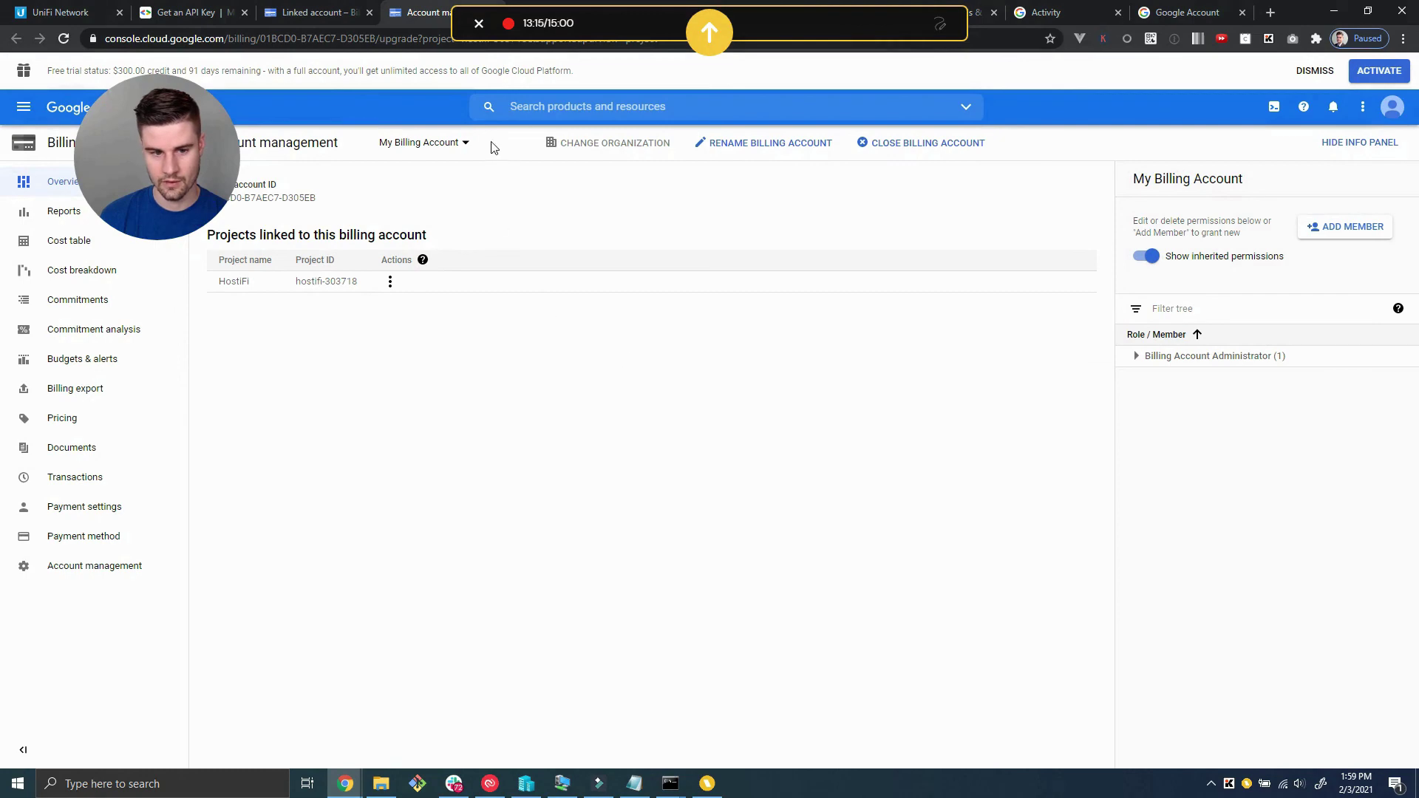
Reload the UniFi floorplan page and test the map's place search with 'new york'.
click(84, 14)
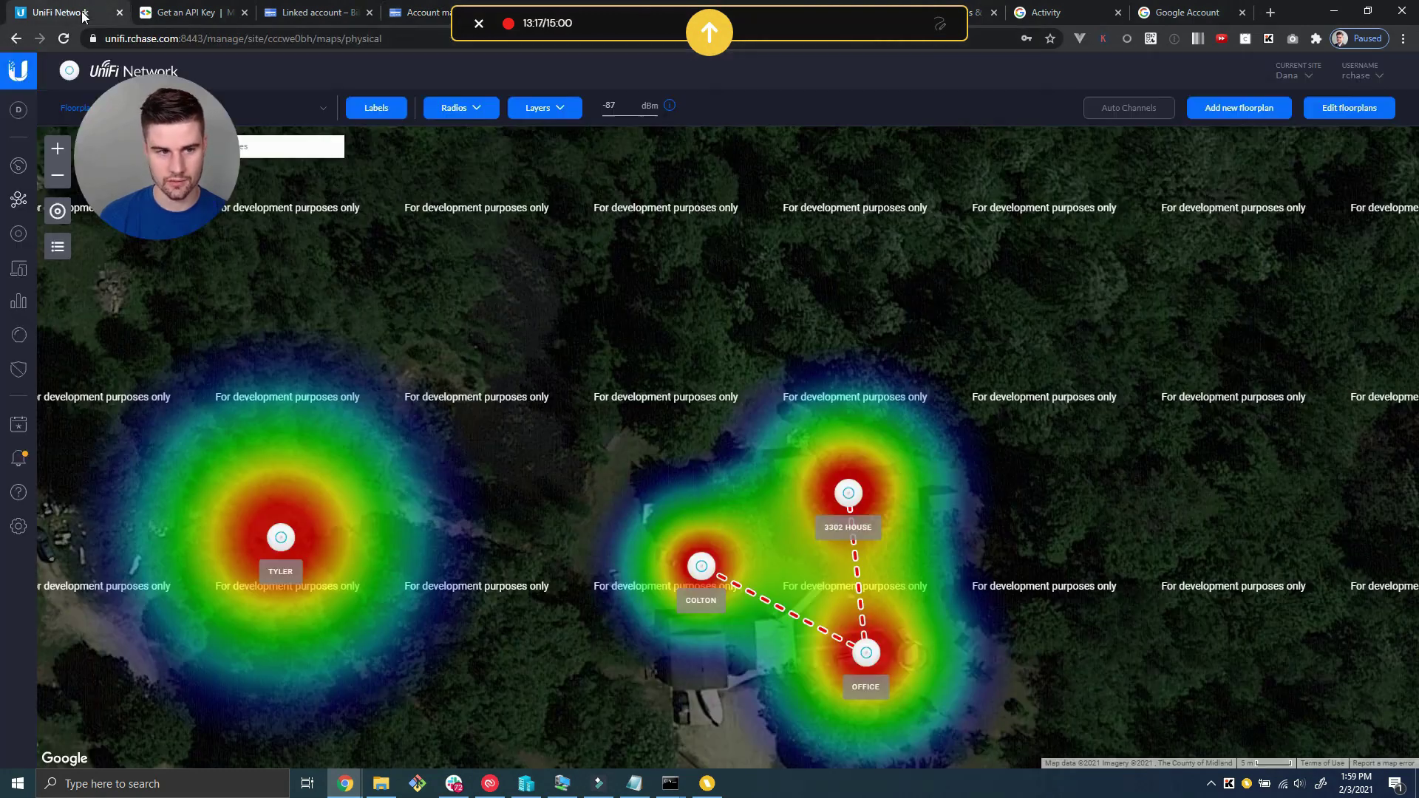
key(F5)
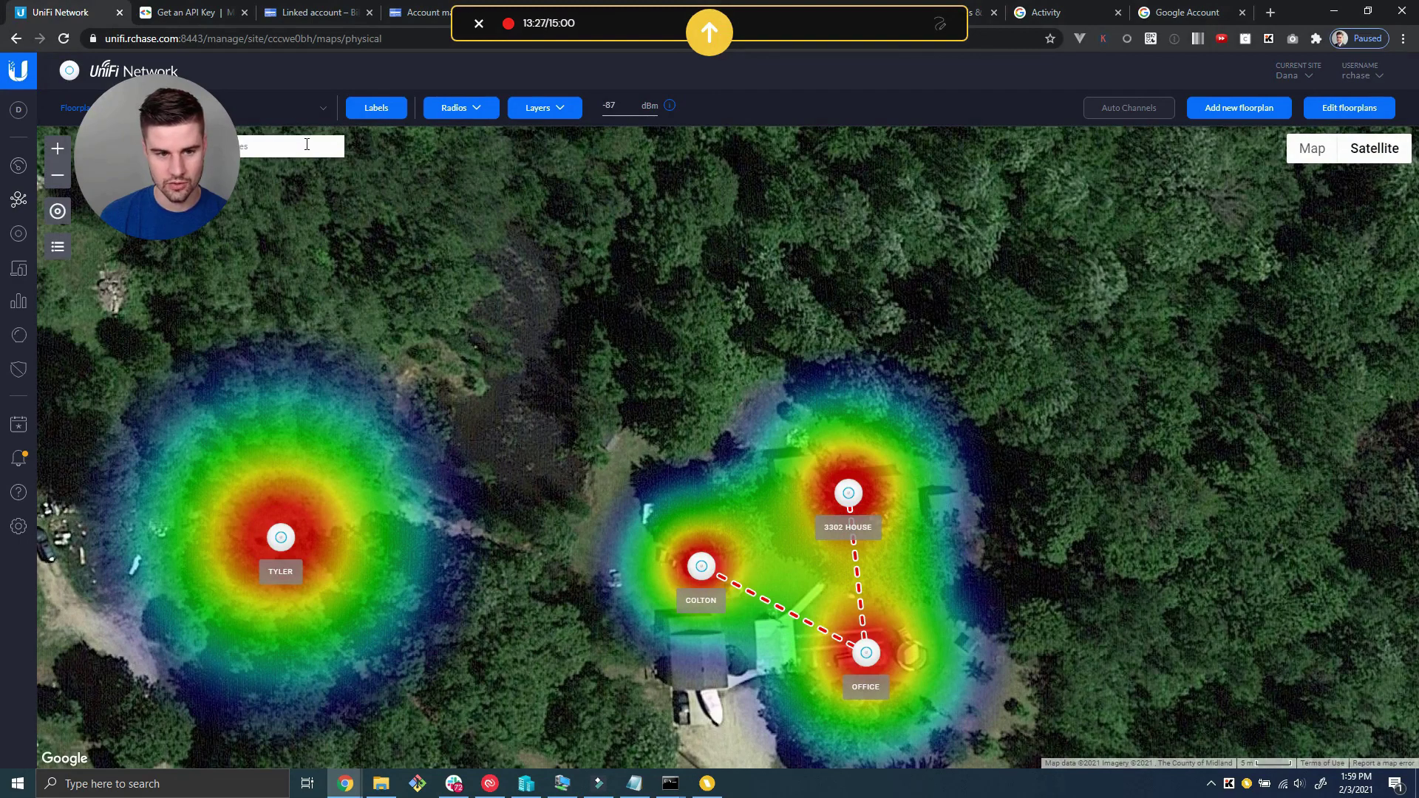
click(307, 144)
text(new york)
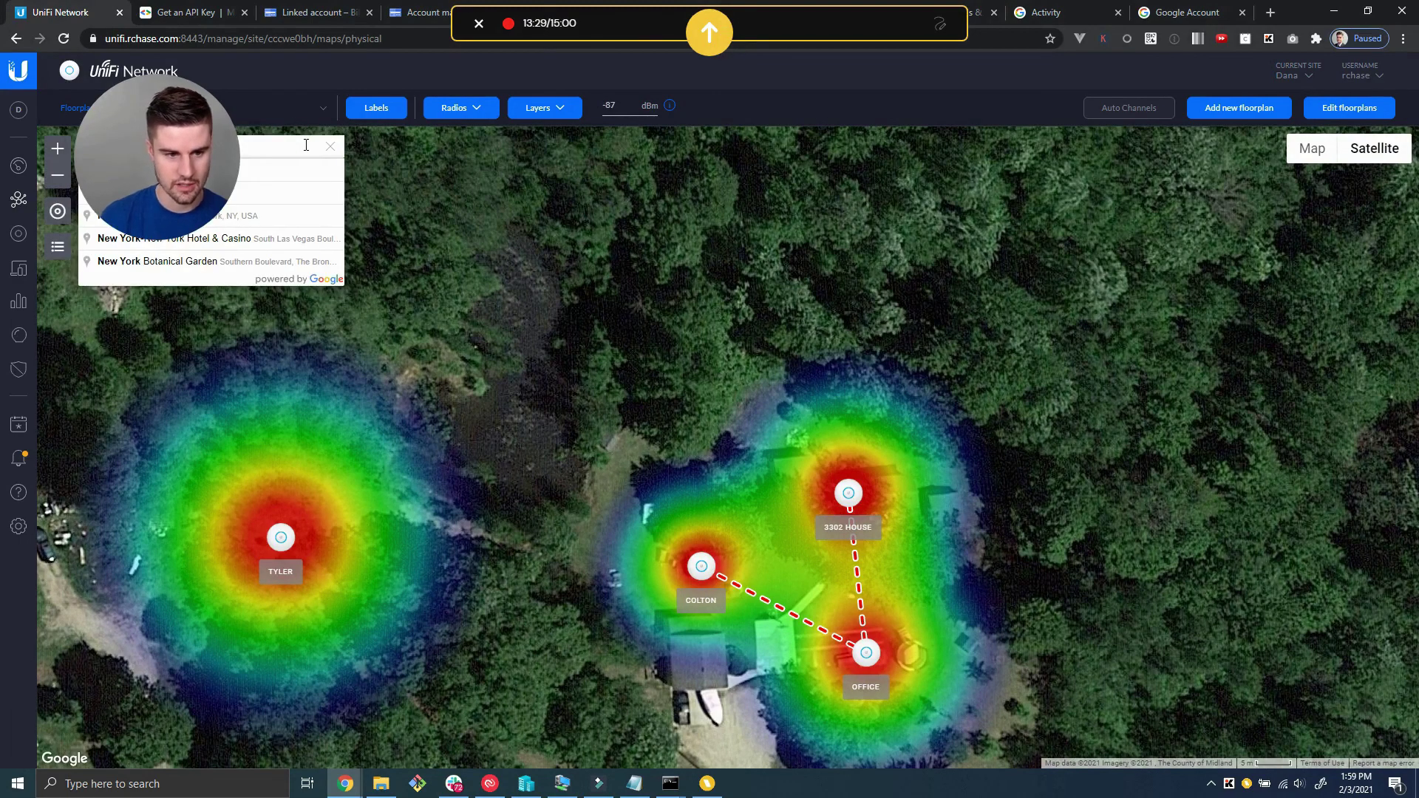
click(697, 298)
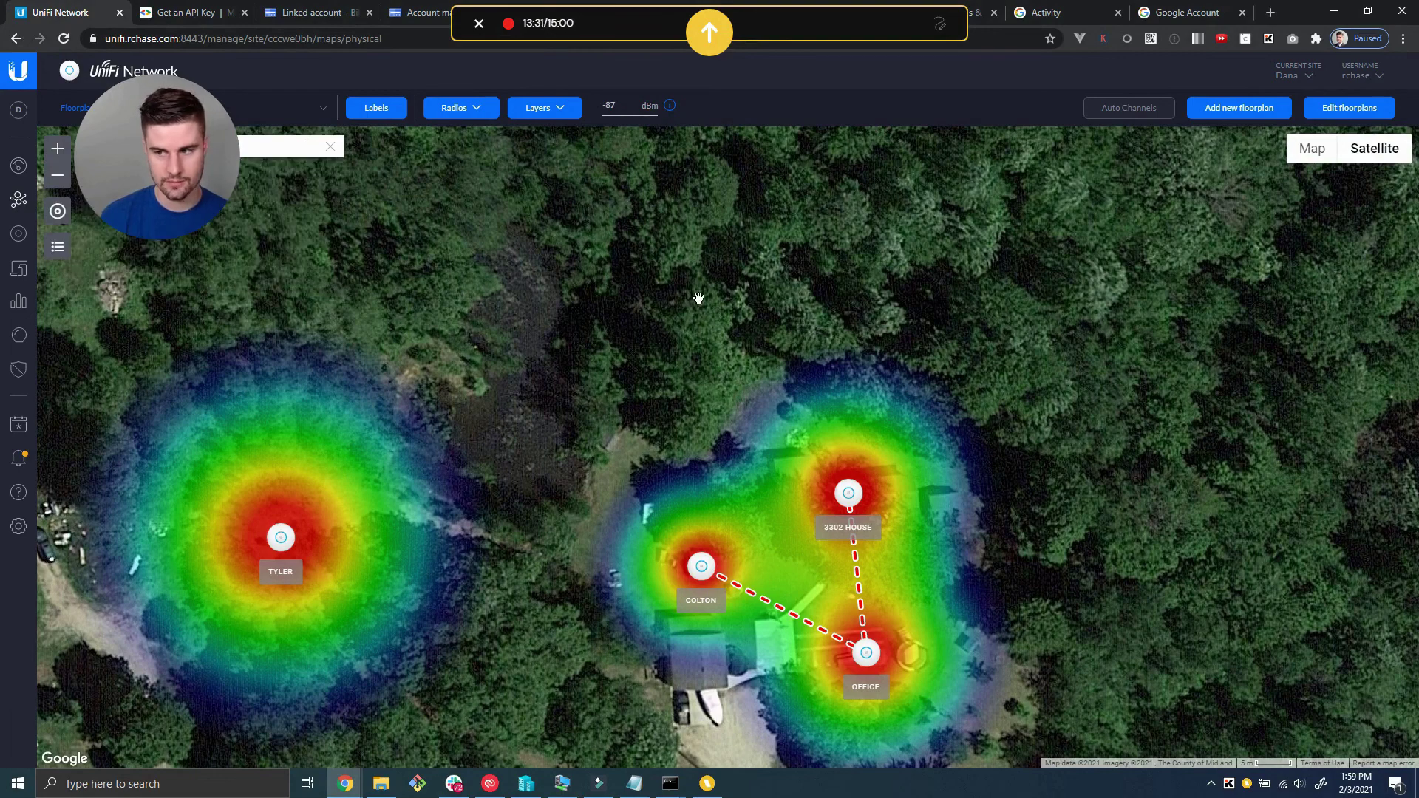